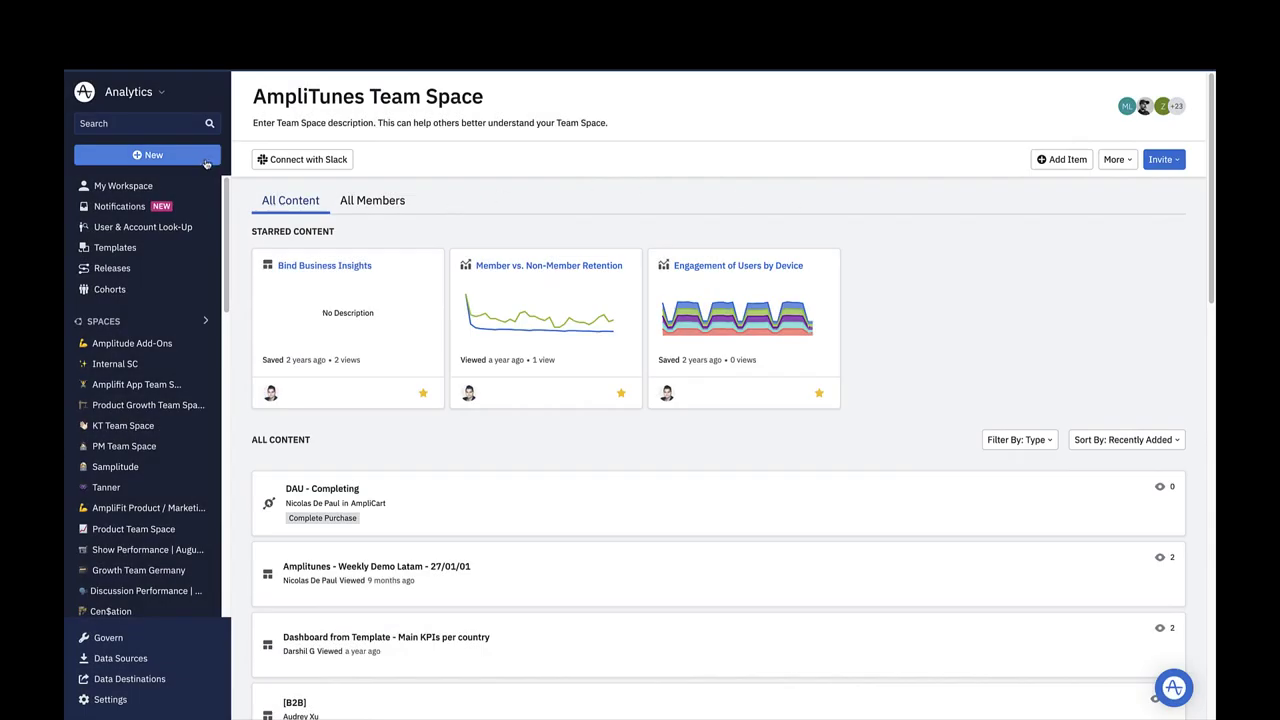
- Create a new Segmentation chart from New > Analysis
left_click(206, 157)
left_click(205, 162)
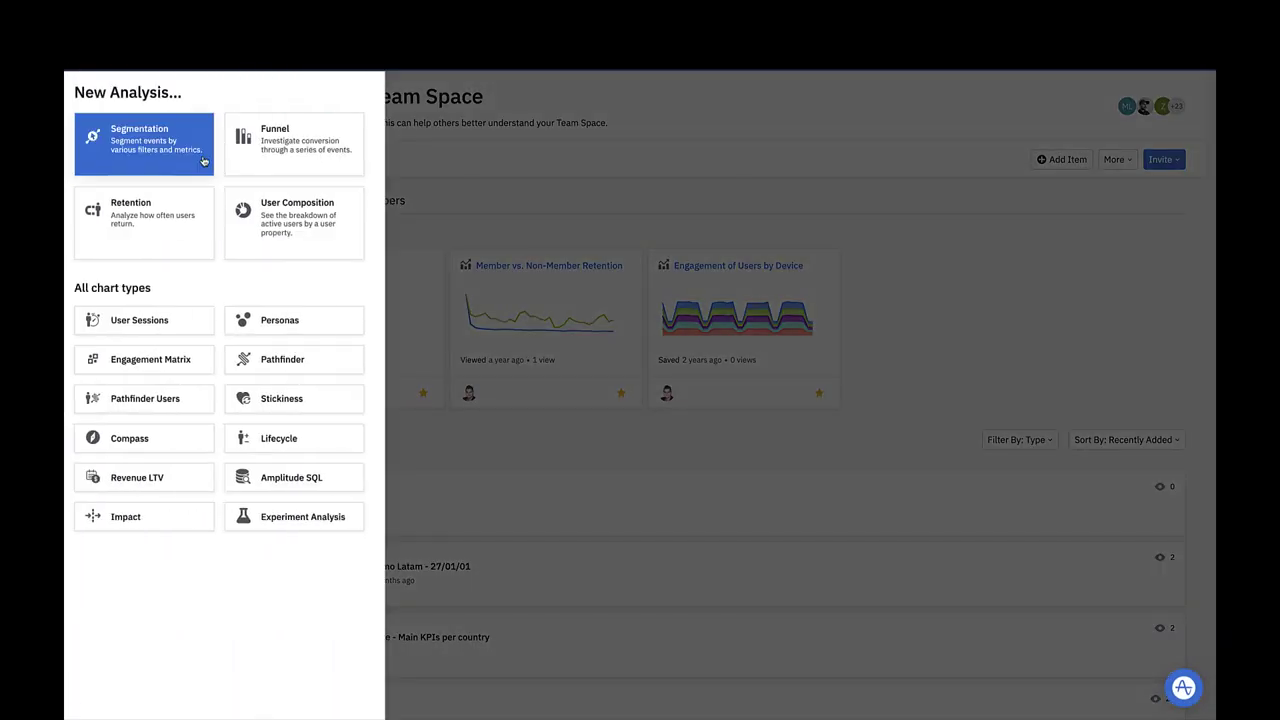
left_click(203, 161)
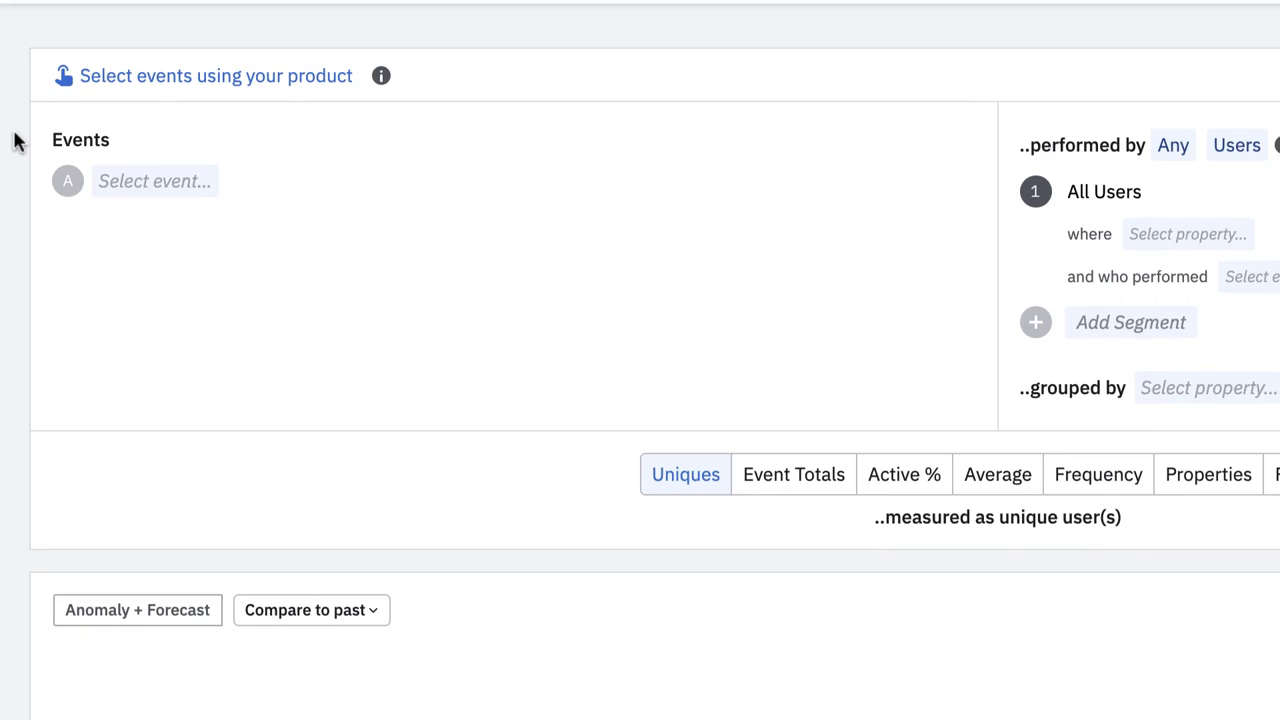
left_click(150, 182)
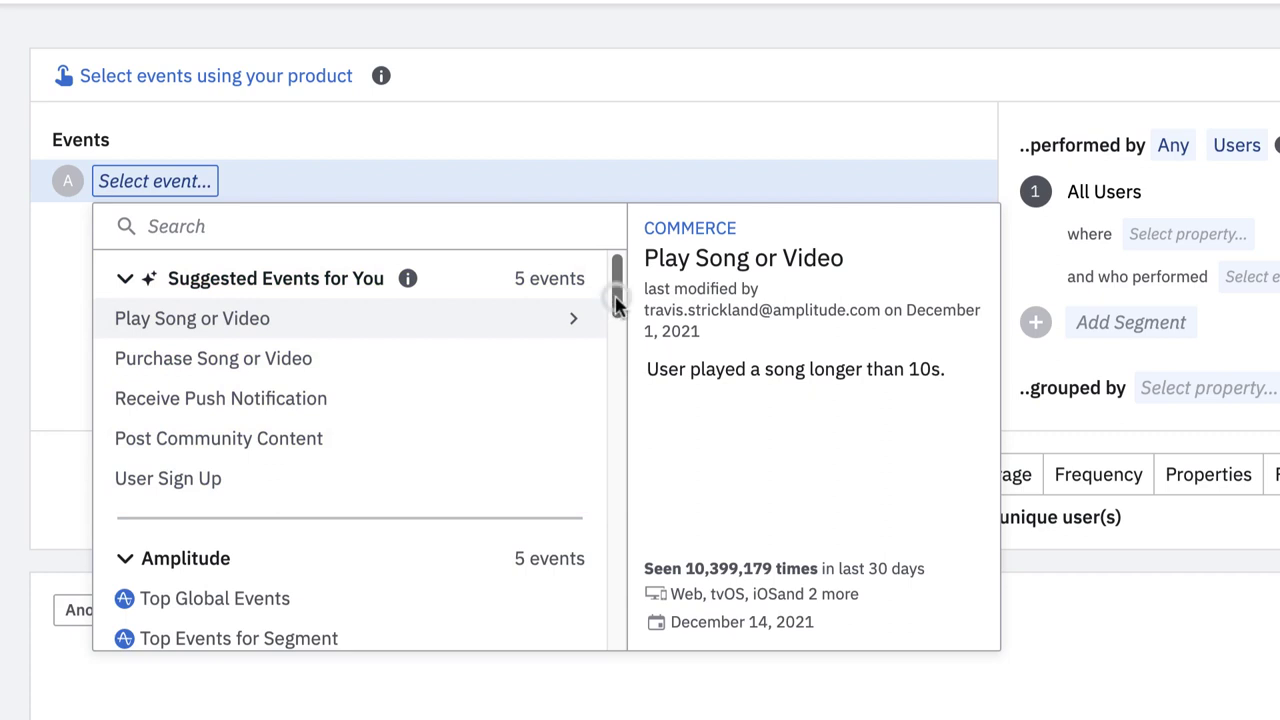
left_click_drag(616, 302, 619, 364)
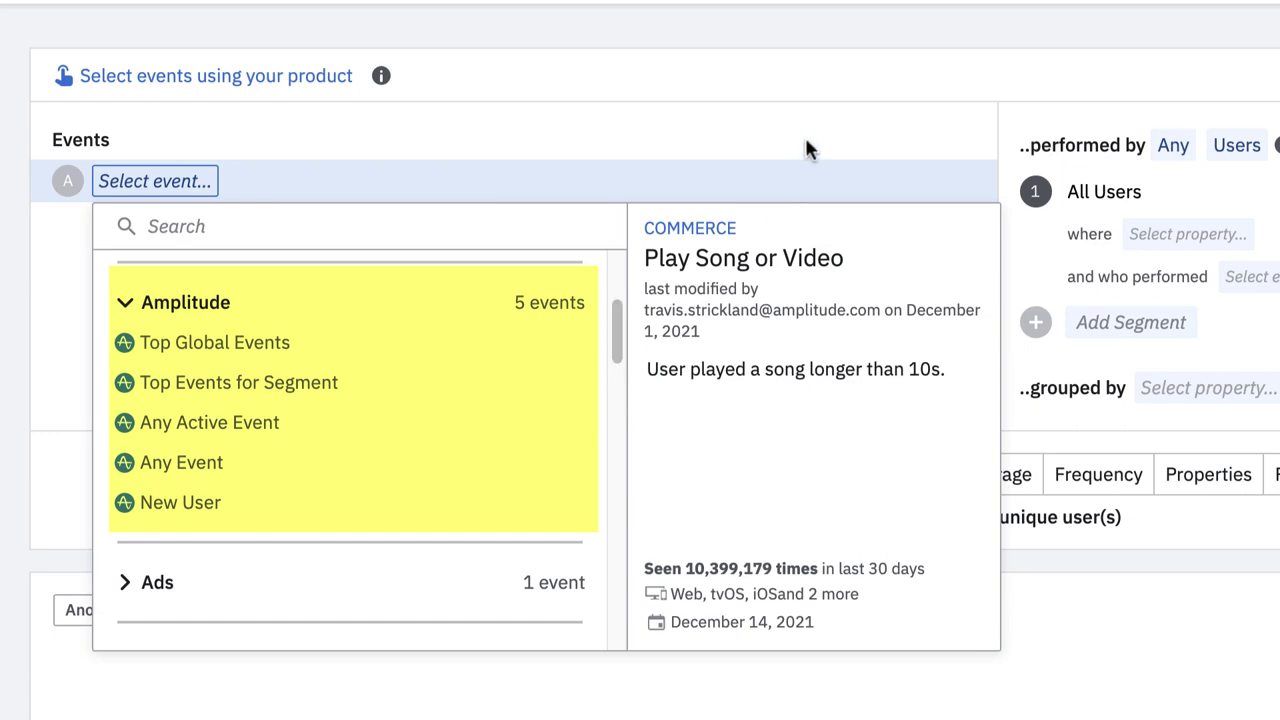
key("Escape")
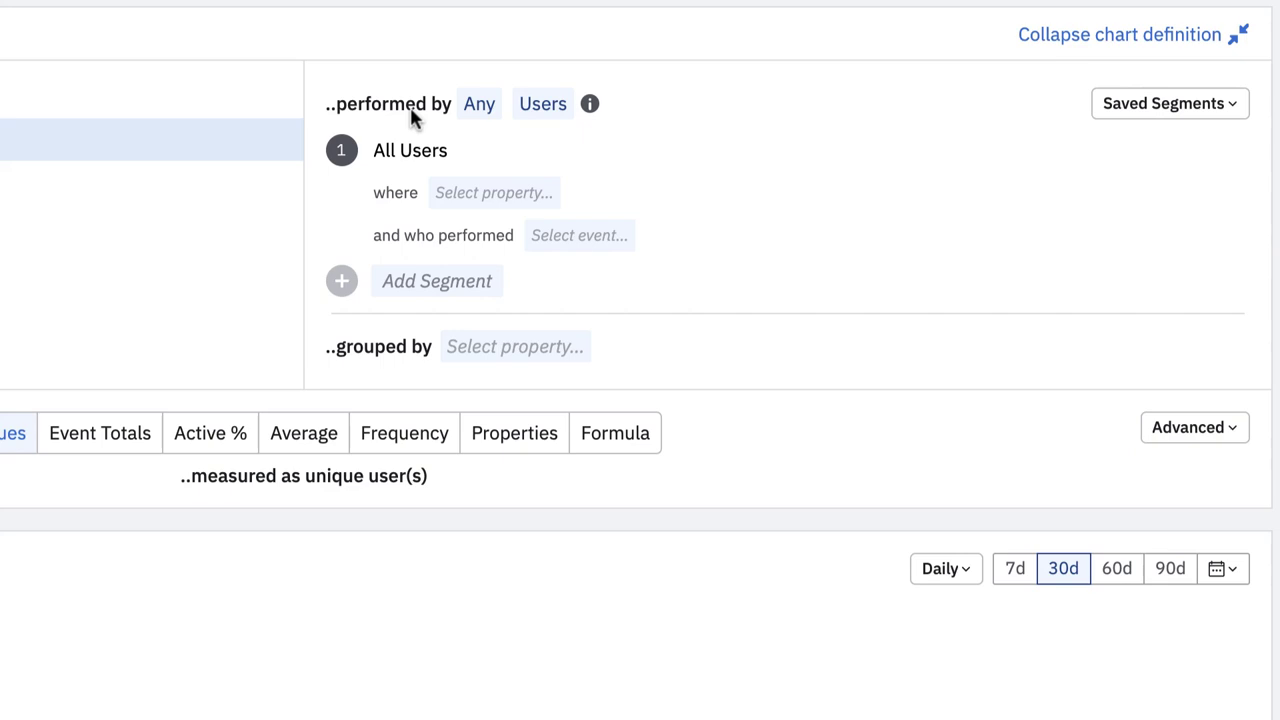
left_click(489, 120)
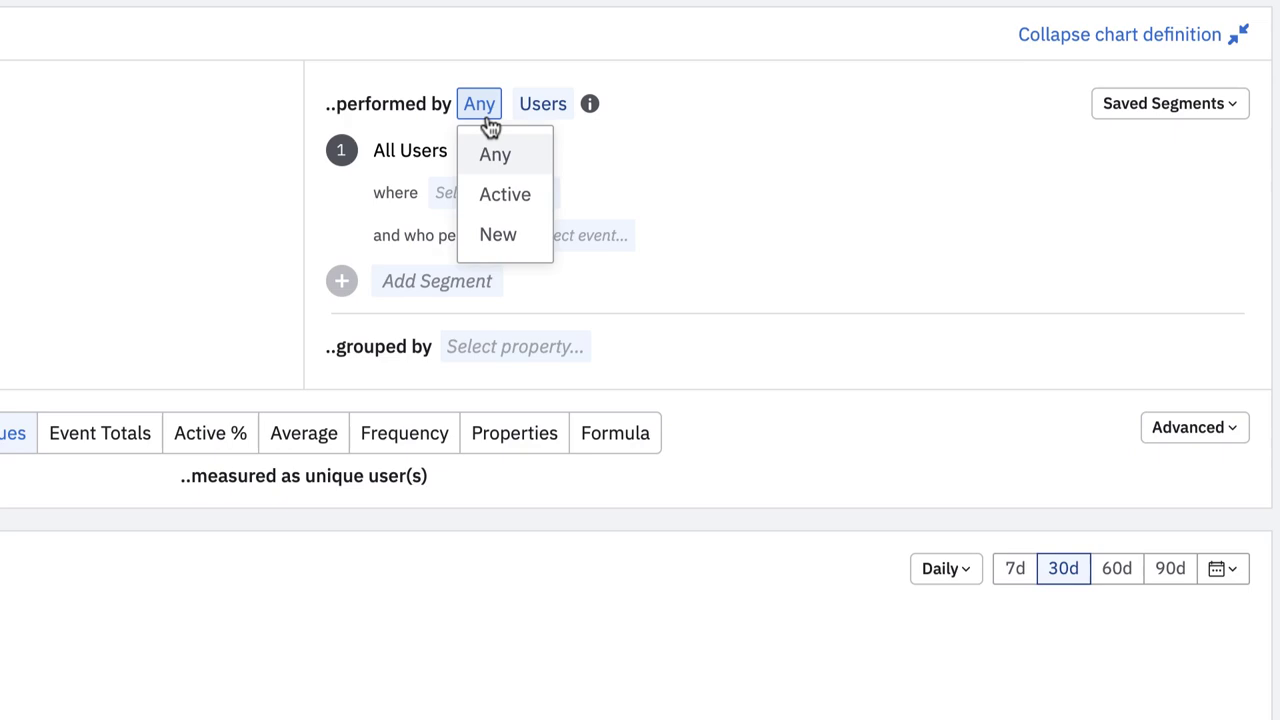
left_click(490, 122)
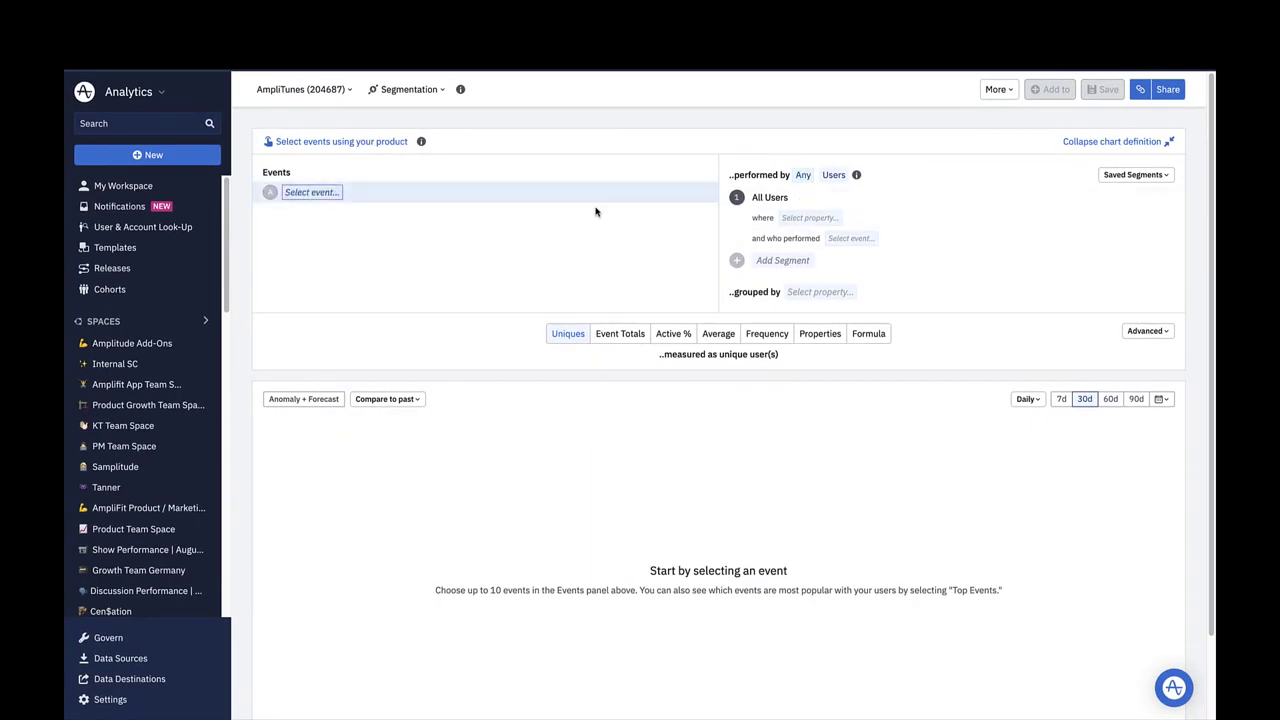
- Add Join Community as event A and Post Community Content as event B
left_click(335, 196)
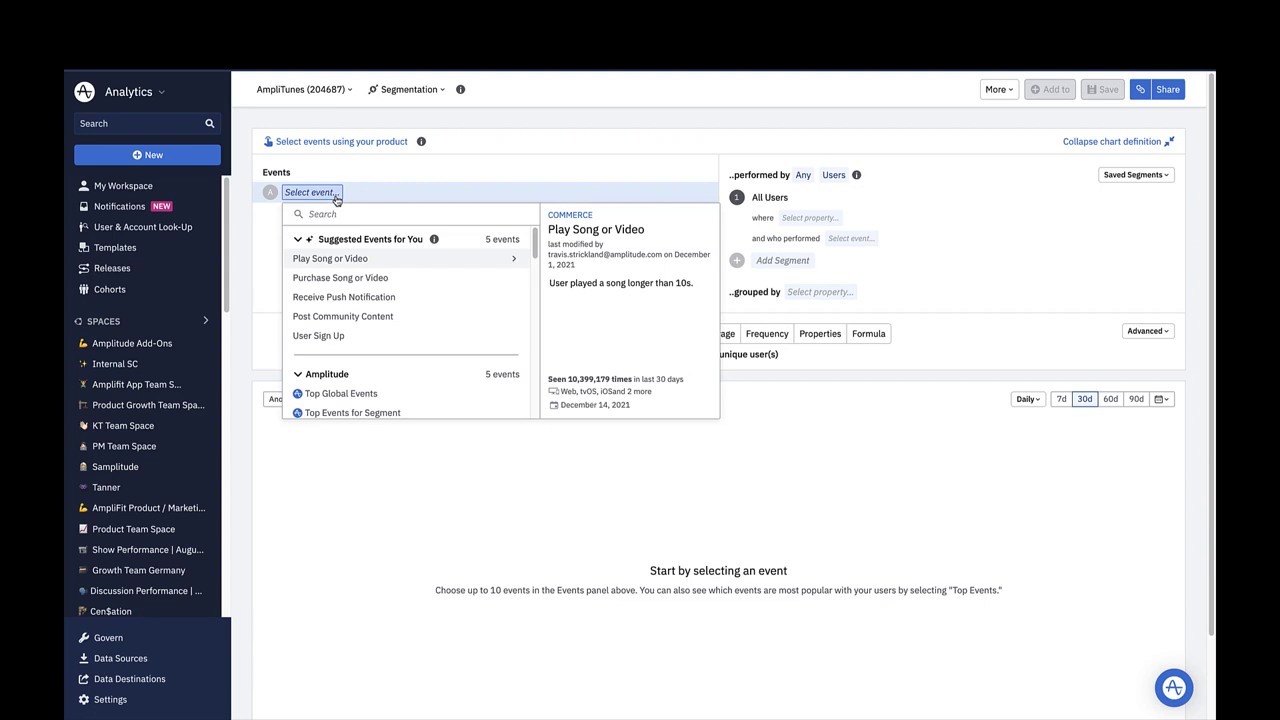
type("Join")
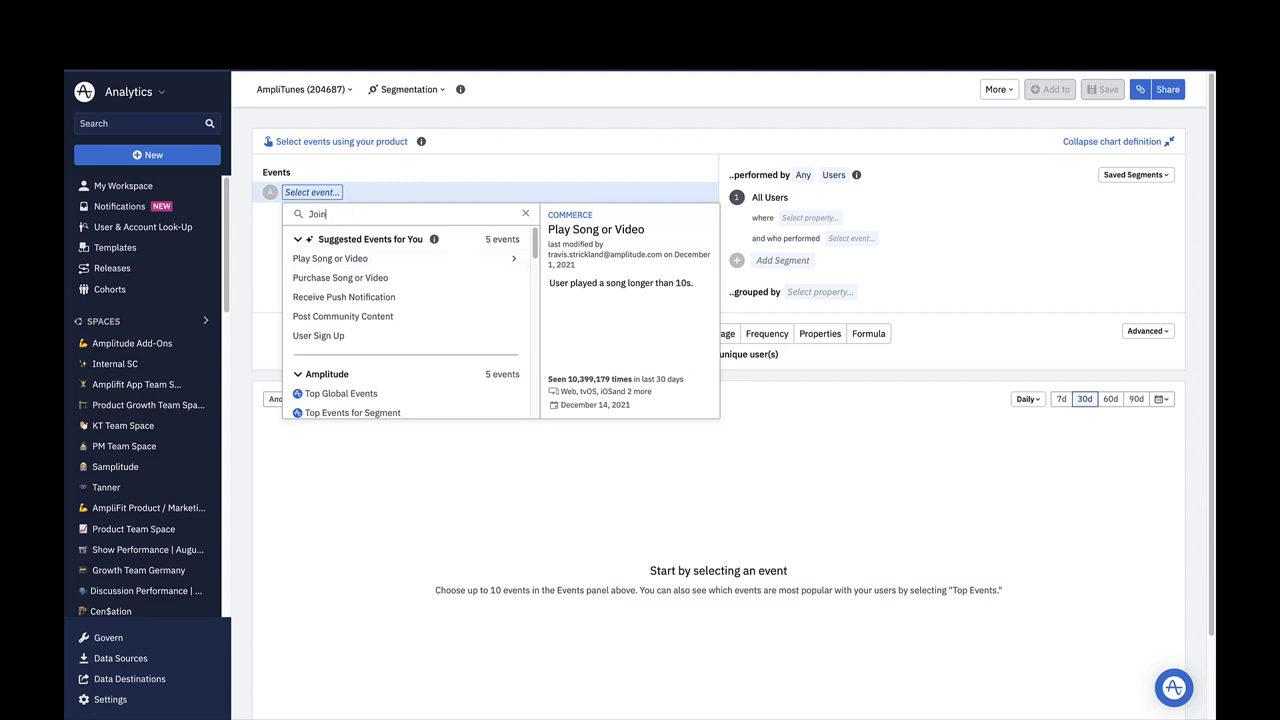
left_click(347, 296)
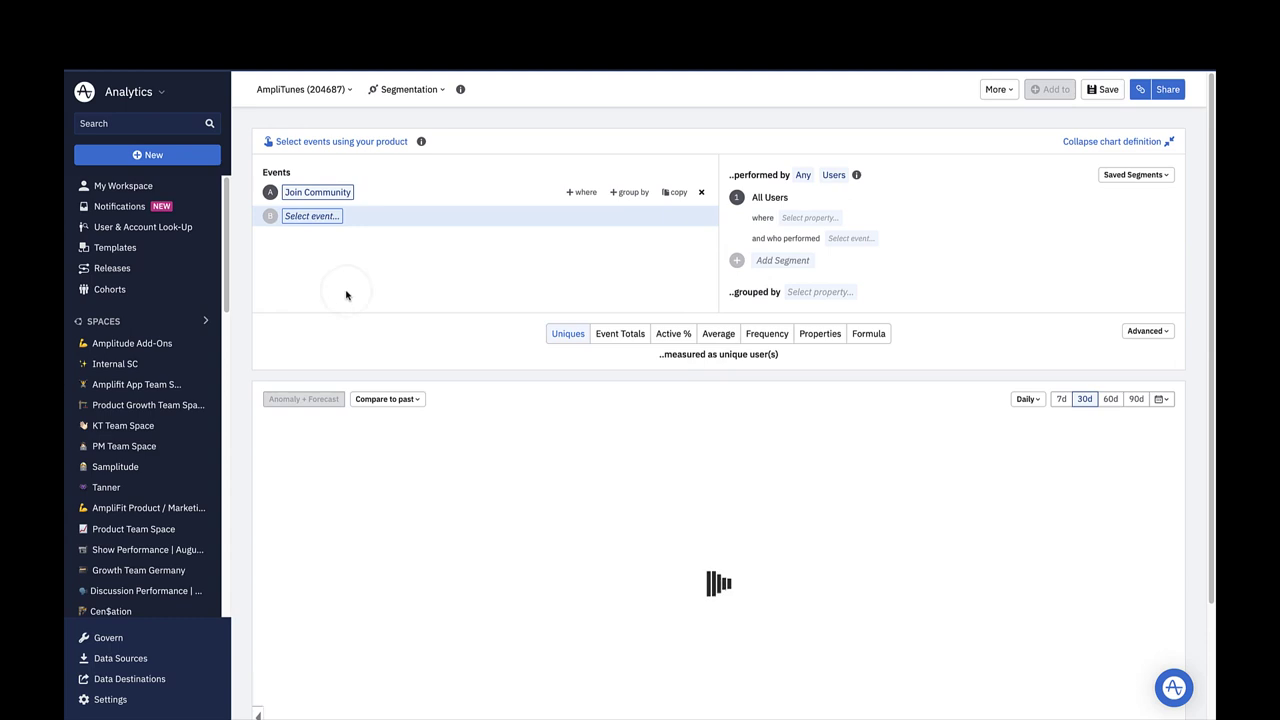
left_click(328, 217)
type("Post")
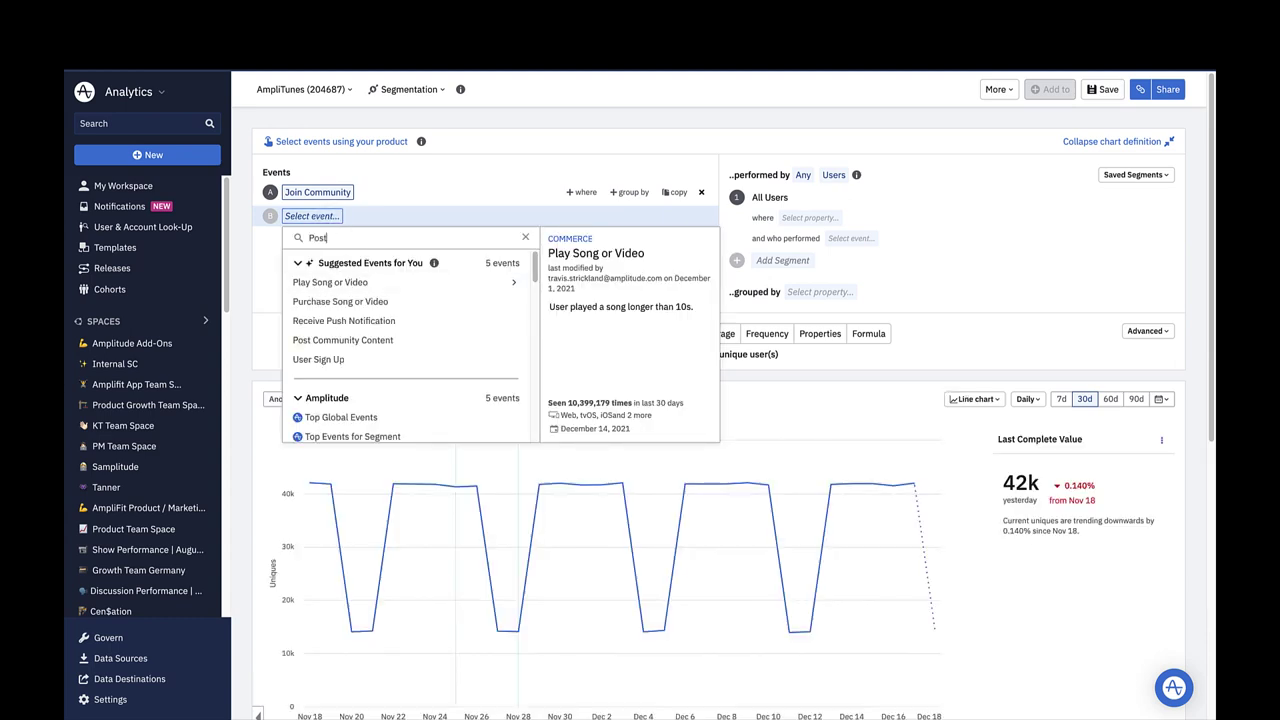
left_click(338, 284)
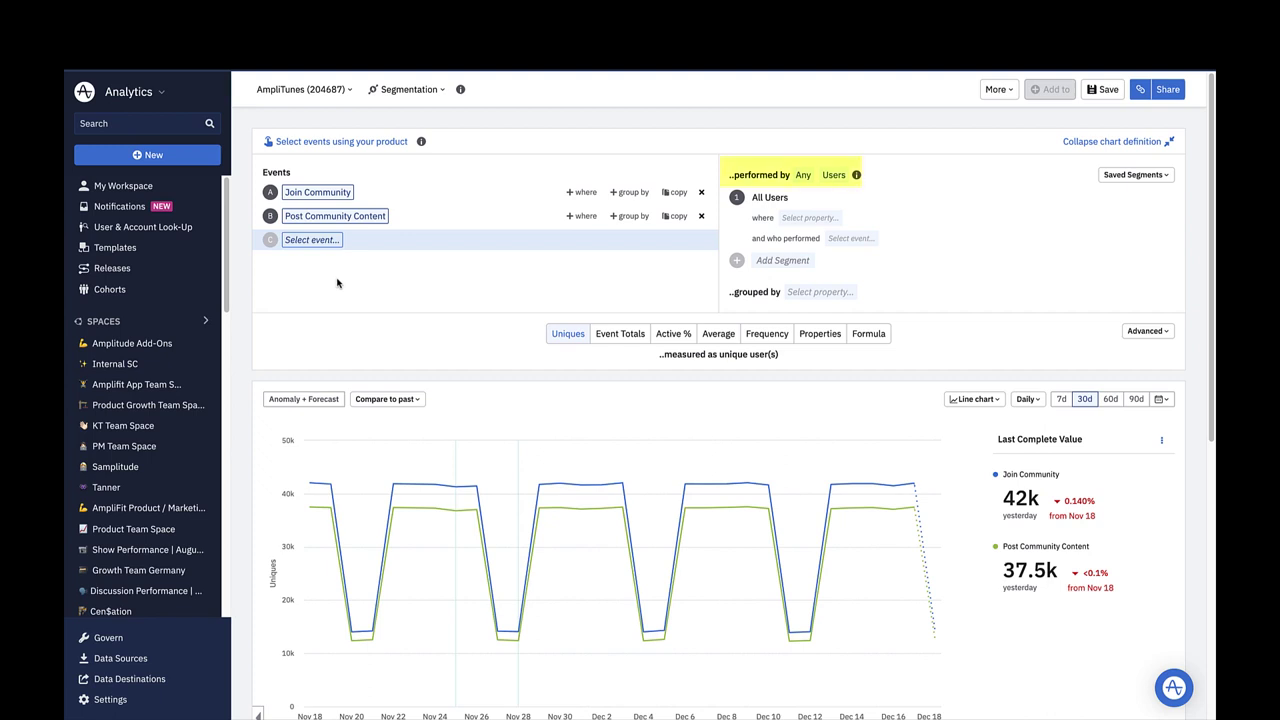
- Count Active users instead of Any, and collapse the navigation sidebar
left_click(803, 176)
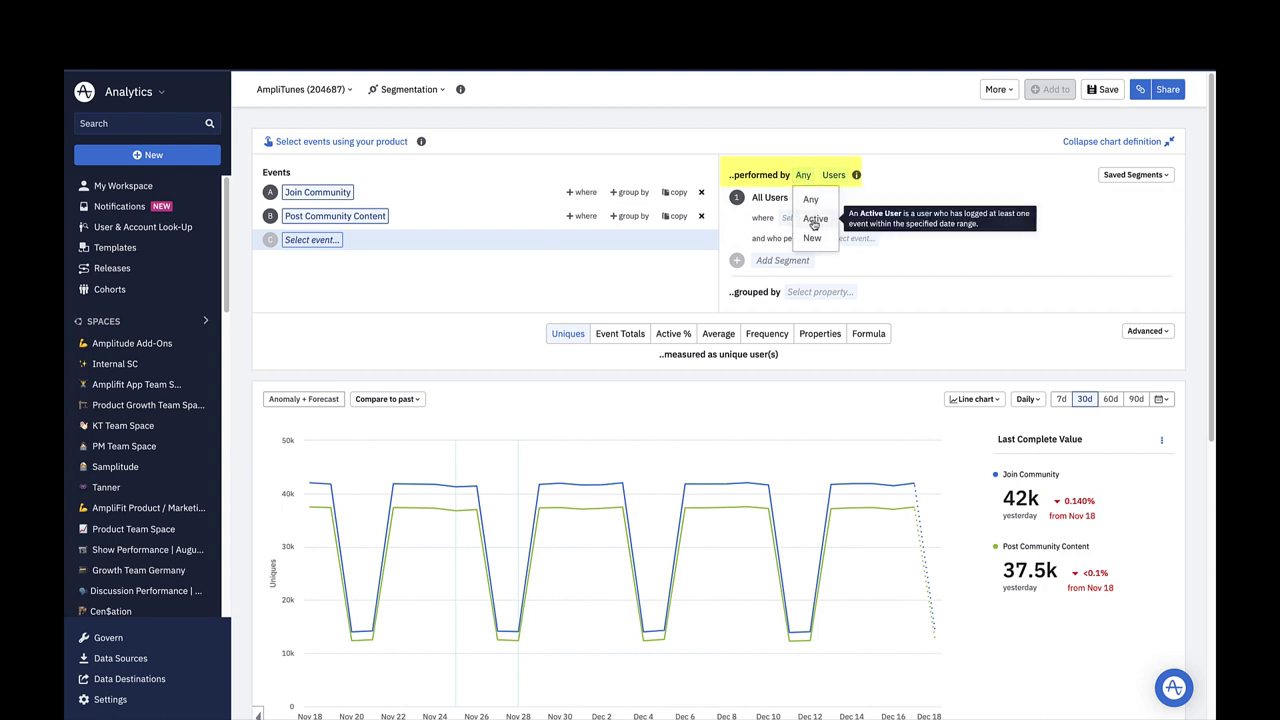
left_click(815, 218)
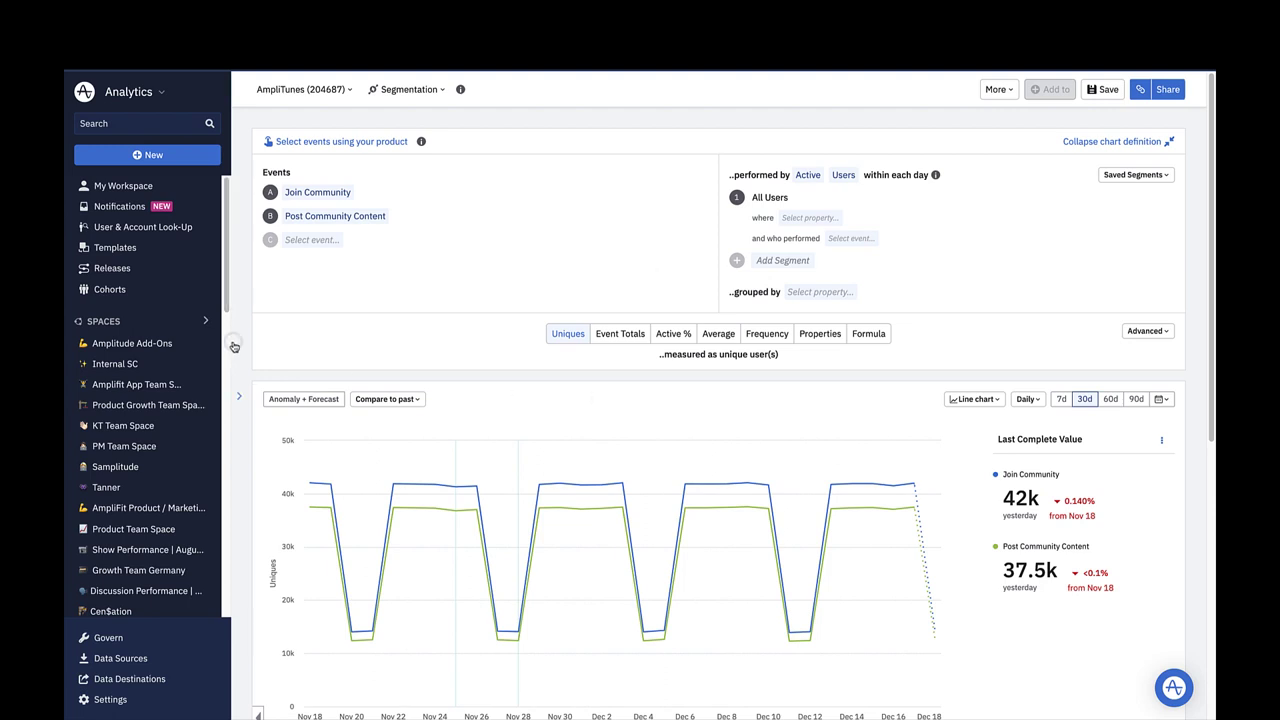
left_click(234, 346)
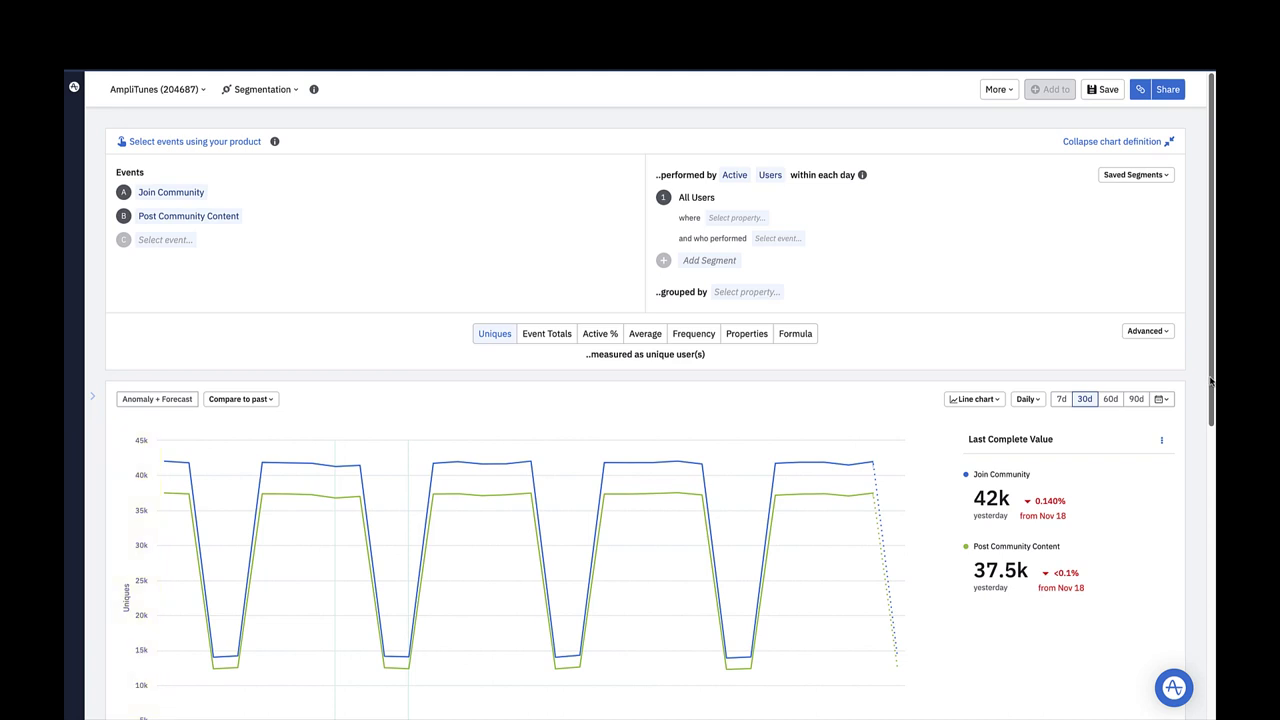
- Change the chart interval from Daily to Weekly
left_click_drag(1210, 380, 1215, 413)
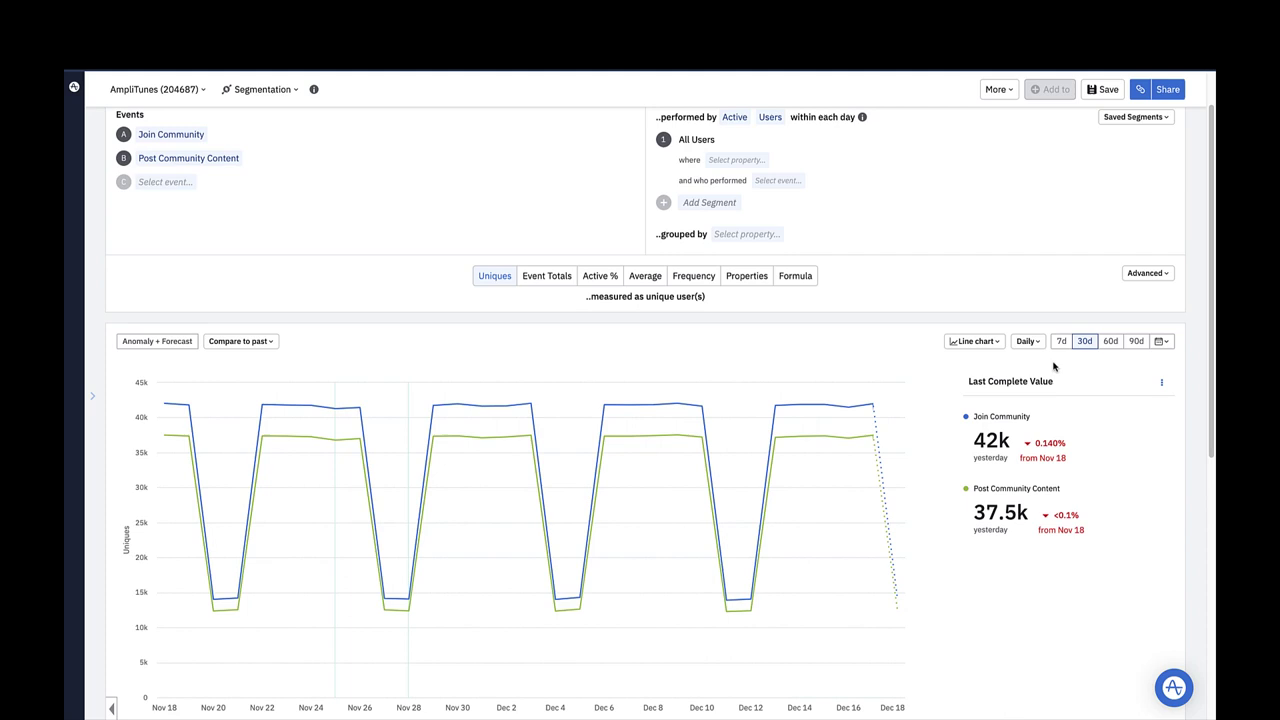
left_click(1028, 341)
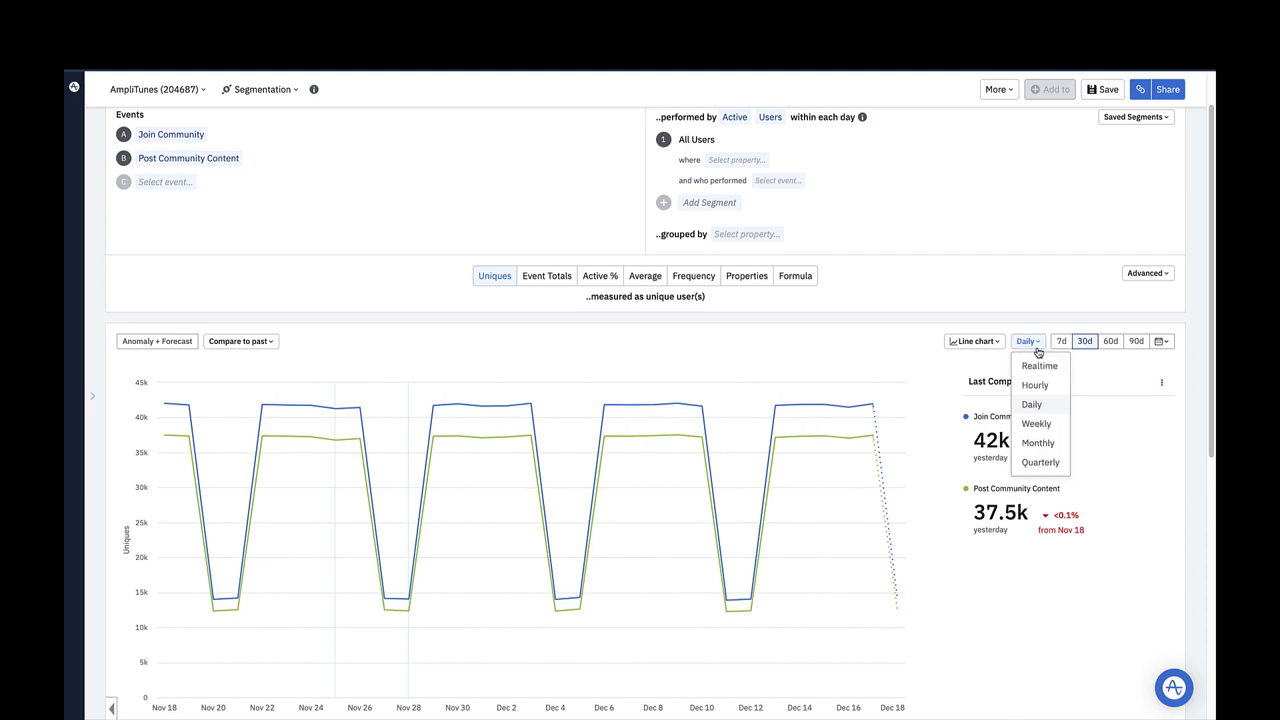
left_click(1037, 430)
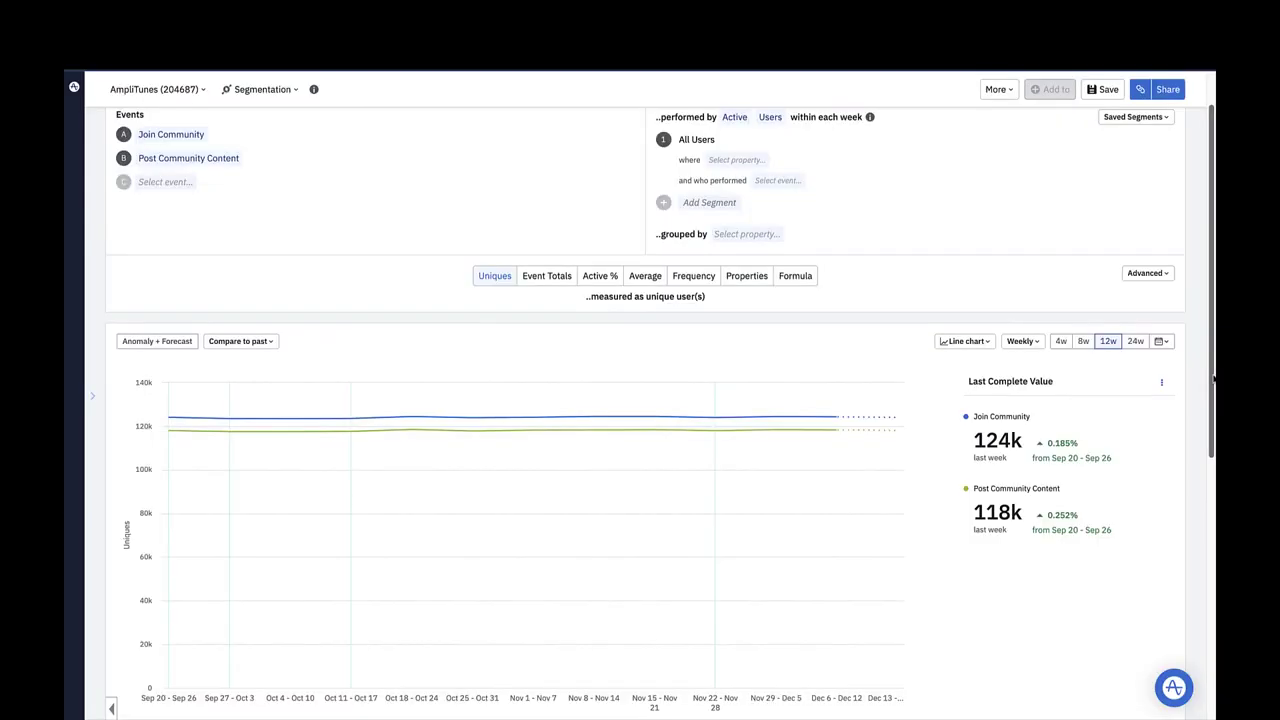
- Set the takeaway to Total Value and try the Bar chart type
scroll(1212, 410, "down", 2)
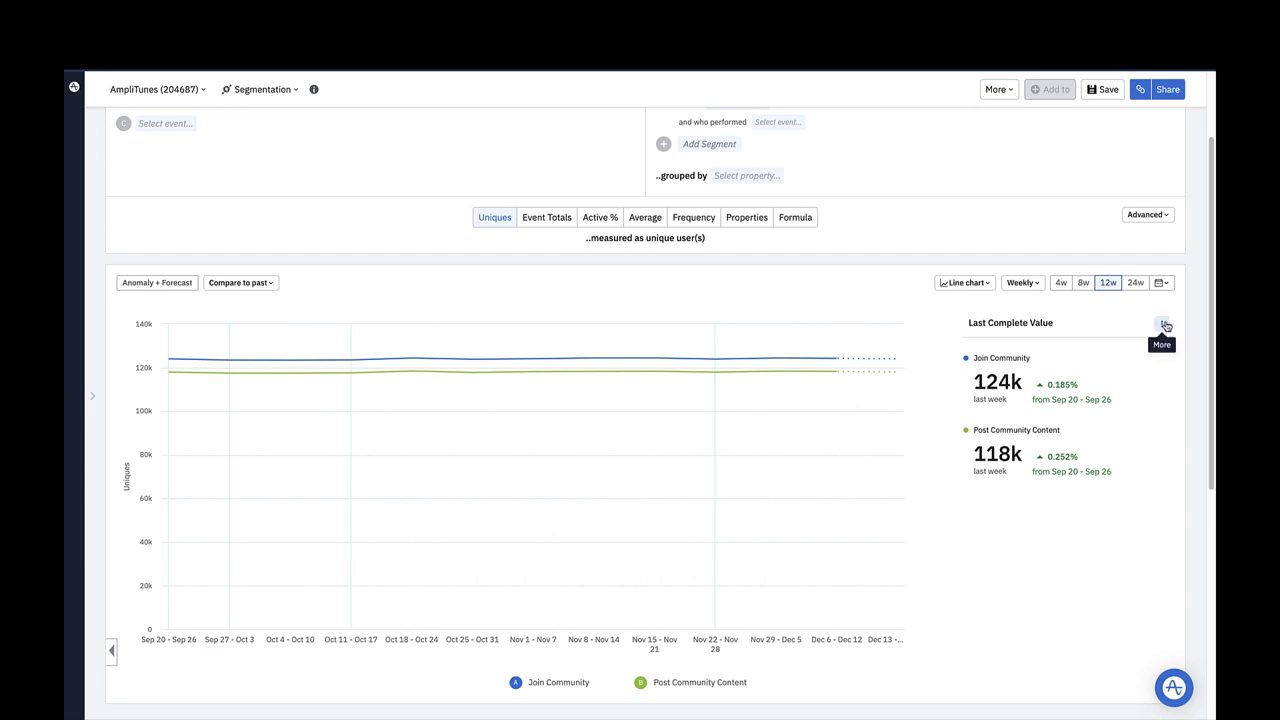
left_click(1161, 323)
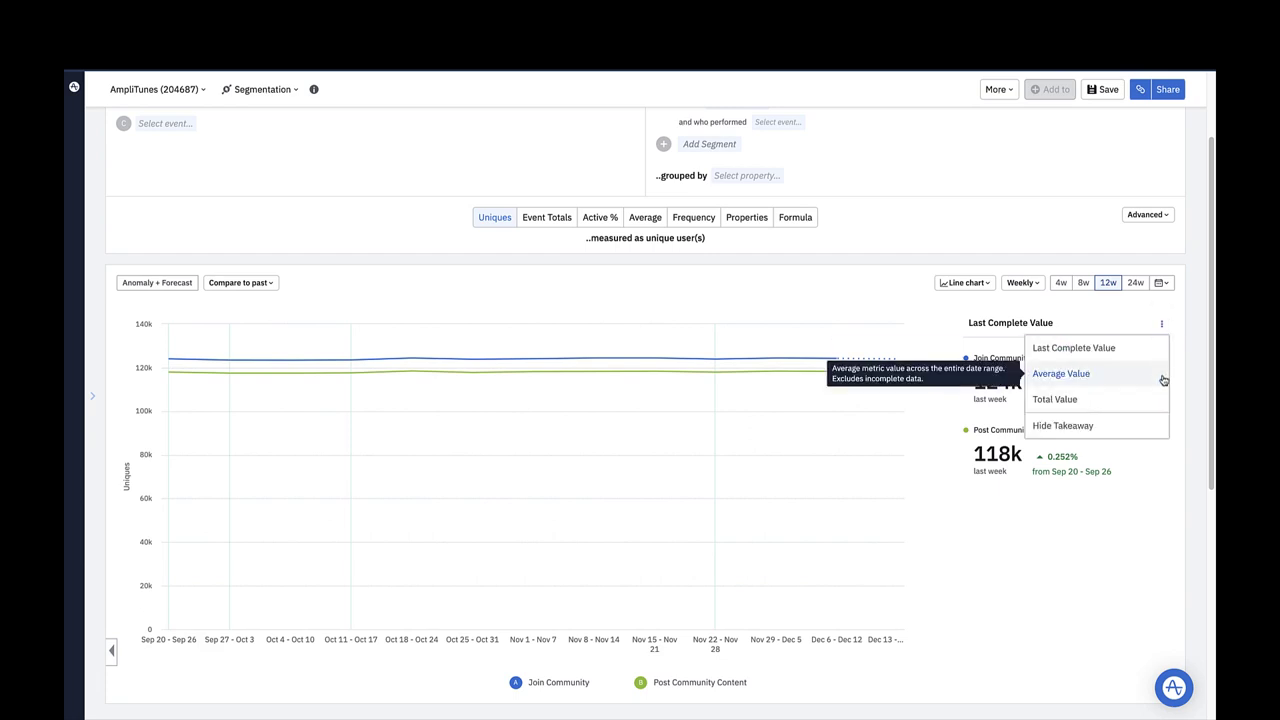
left_click(1163, 375)
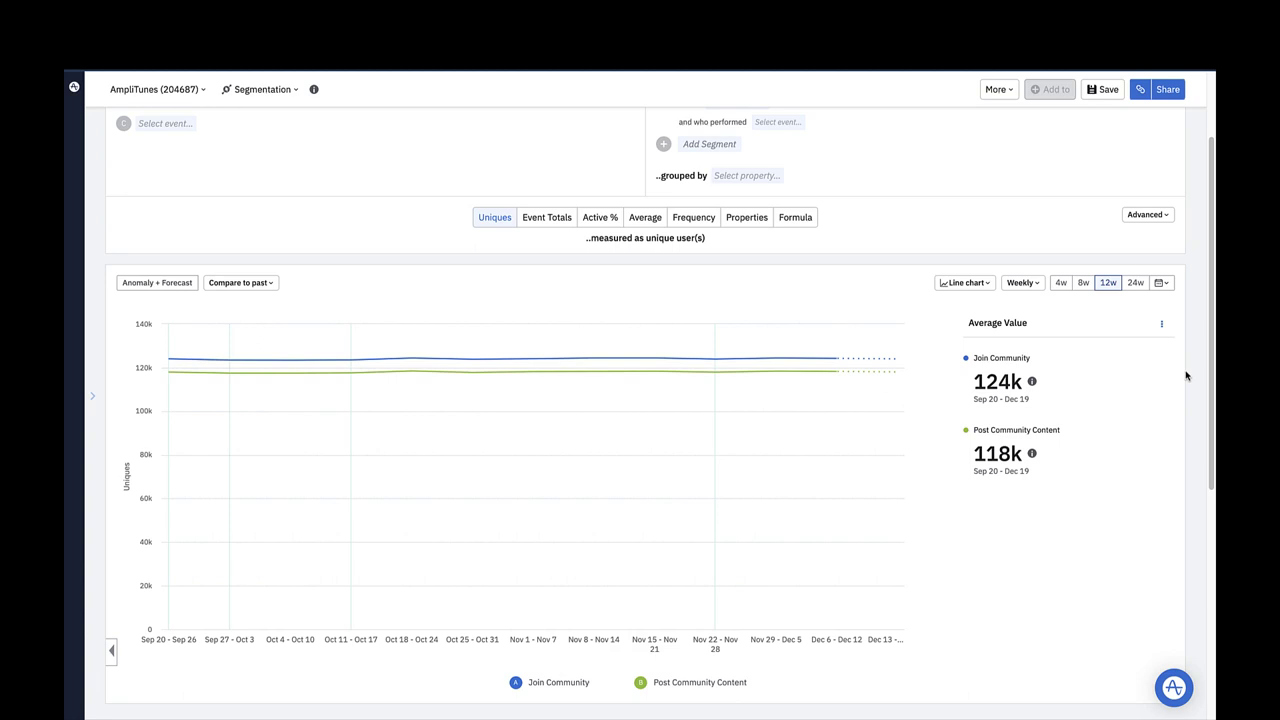
left_click(1162, 324)
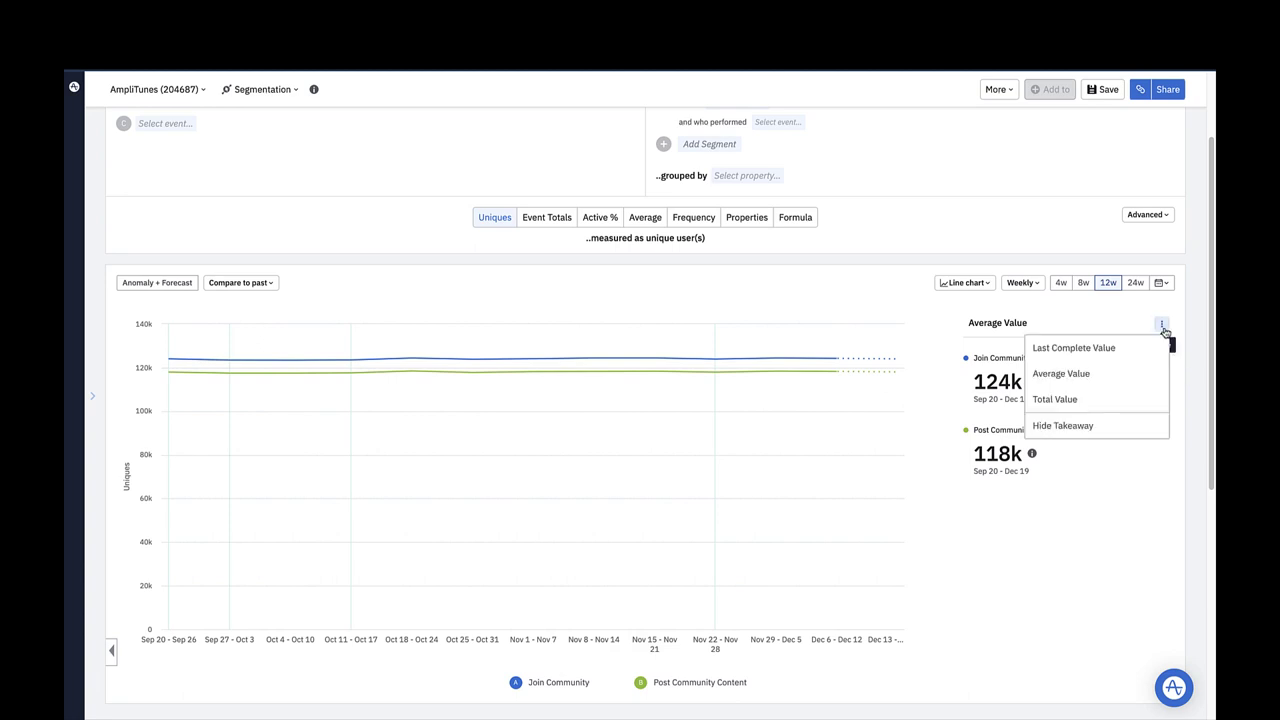
left_click(1159, 400)
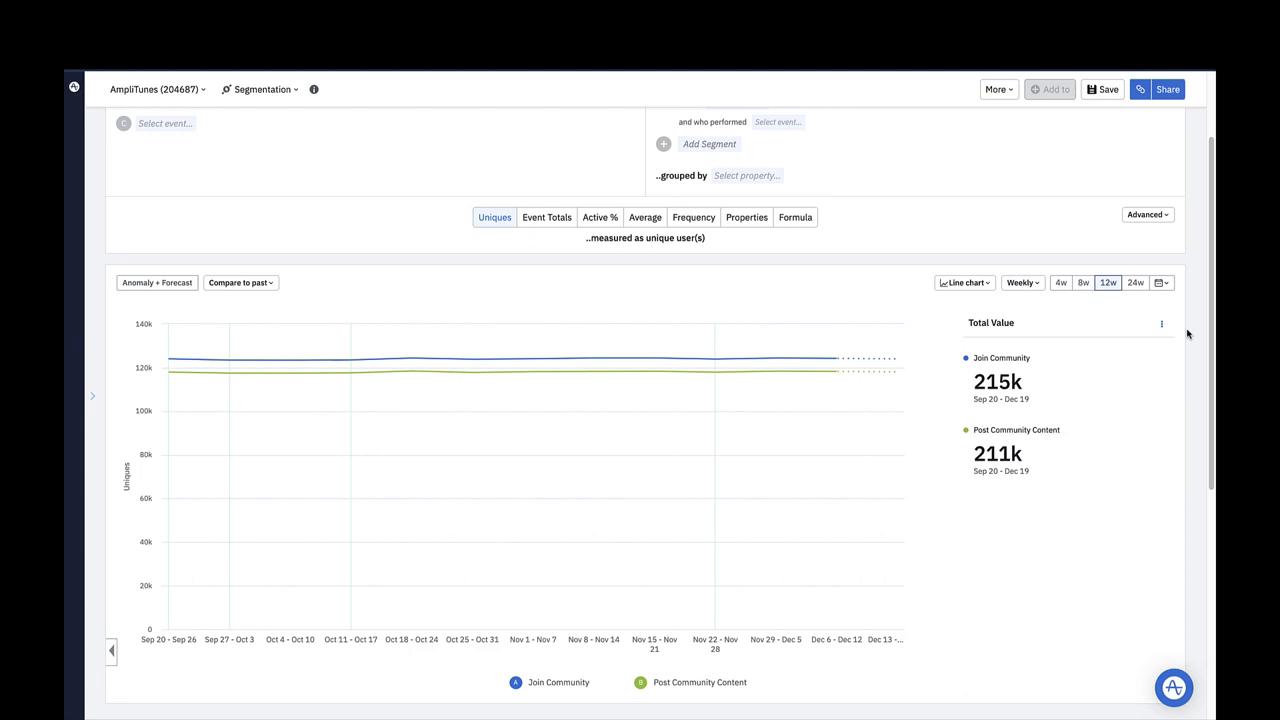
left_click(978, 285)
left_click(972, 346)
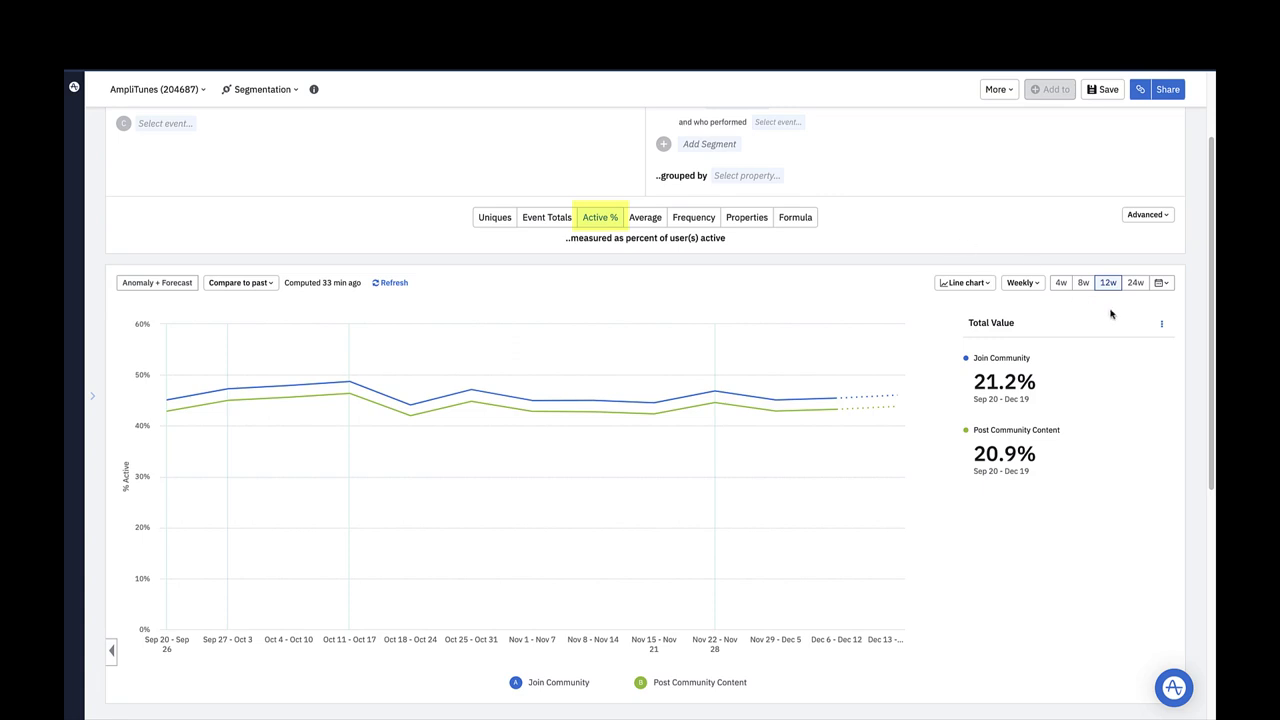
- Set the takeaway to Average Value, showing 46.0% and 43.8%
left_click(1161, 324)
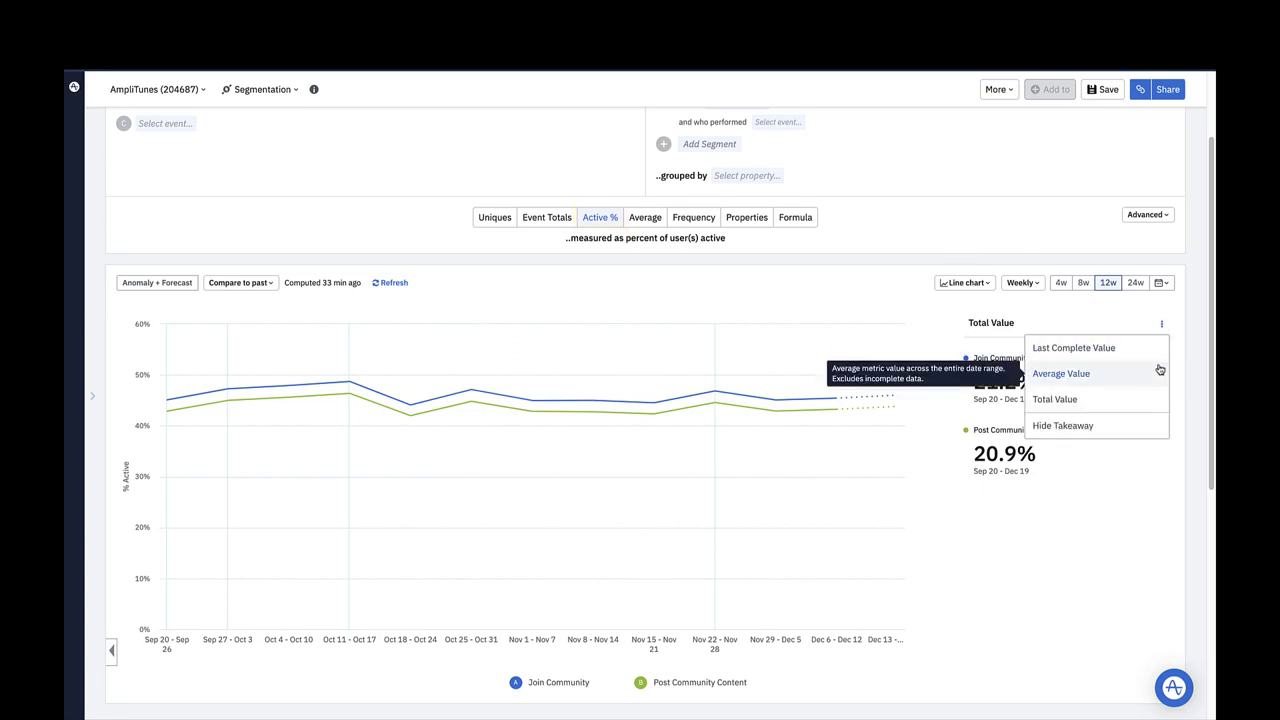
left_click(1158, 373)
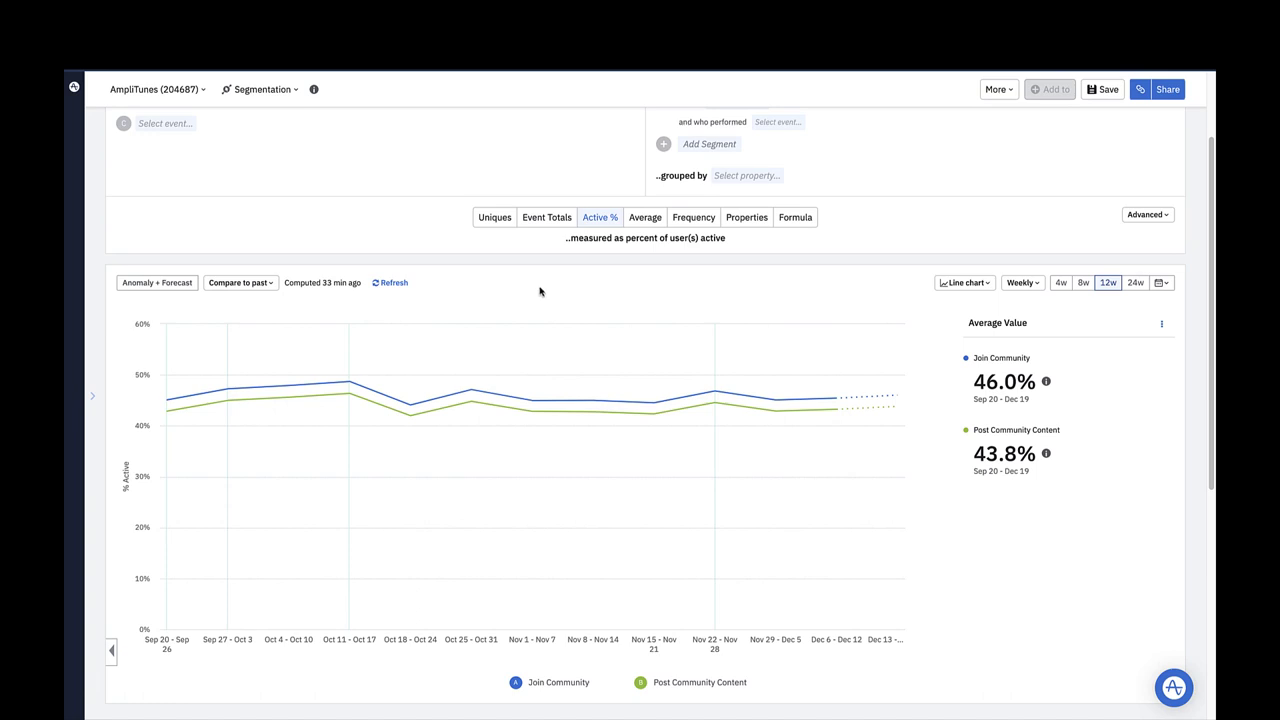
- Measure Event Totals and try the Bar chart type
left_click(544, 227)
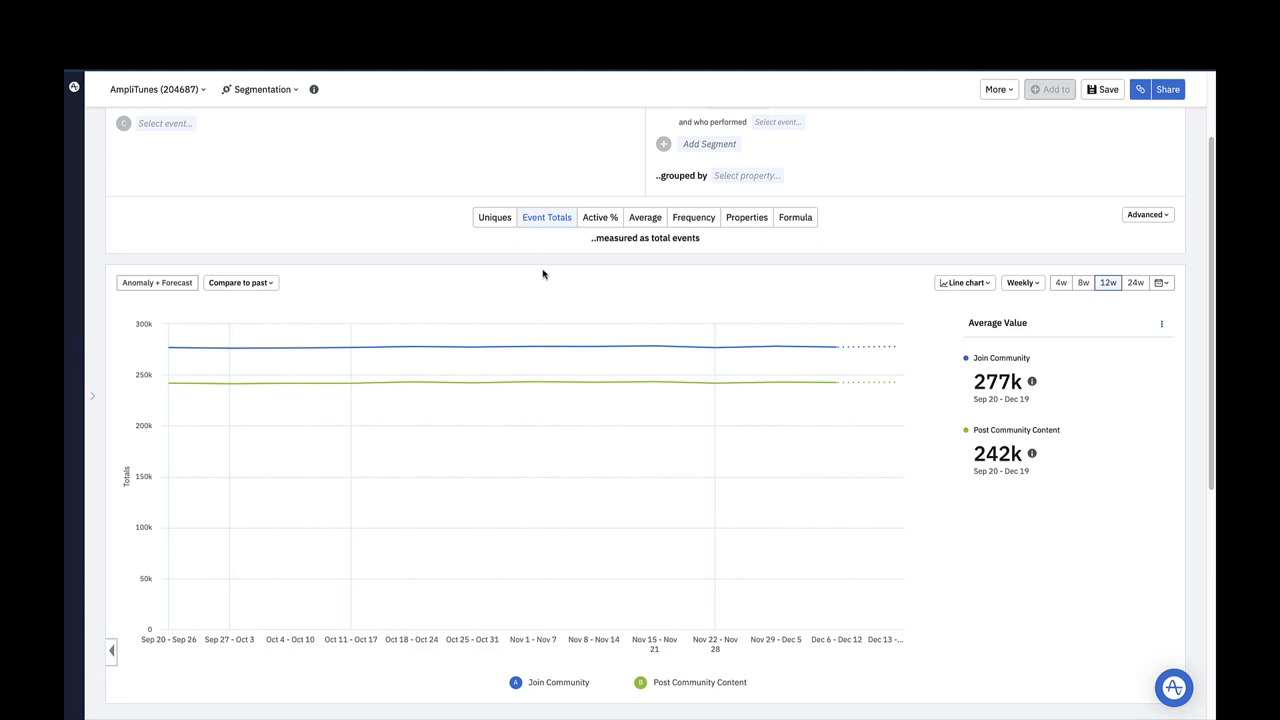
left_click(968, 283)
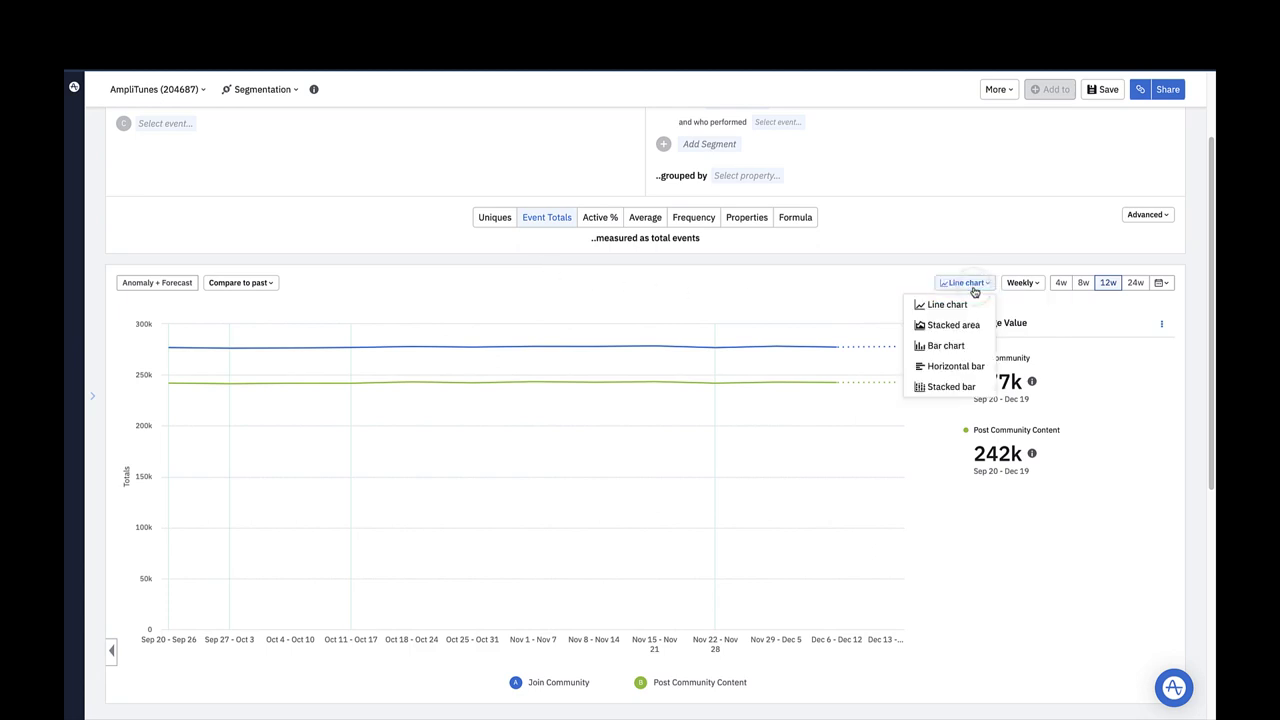
left_click(970, 345)
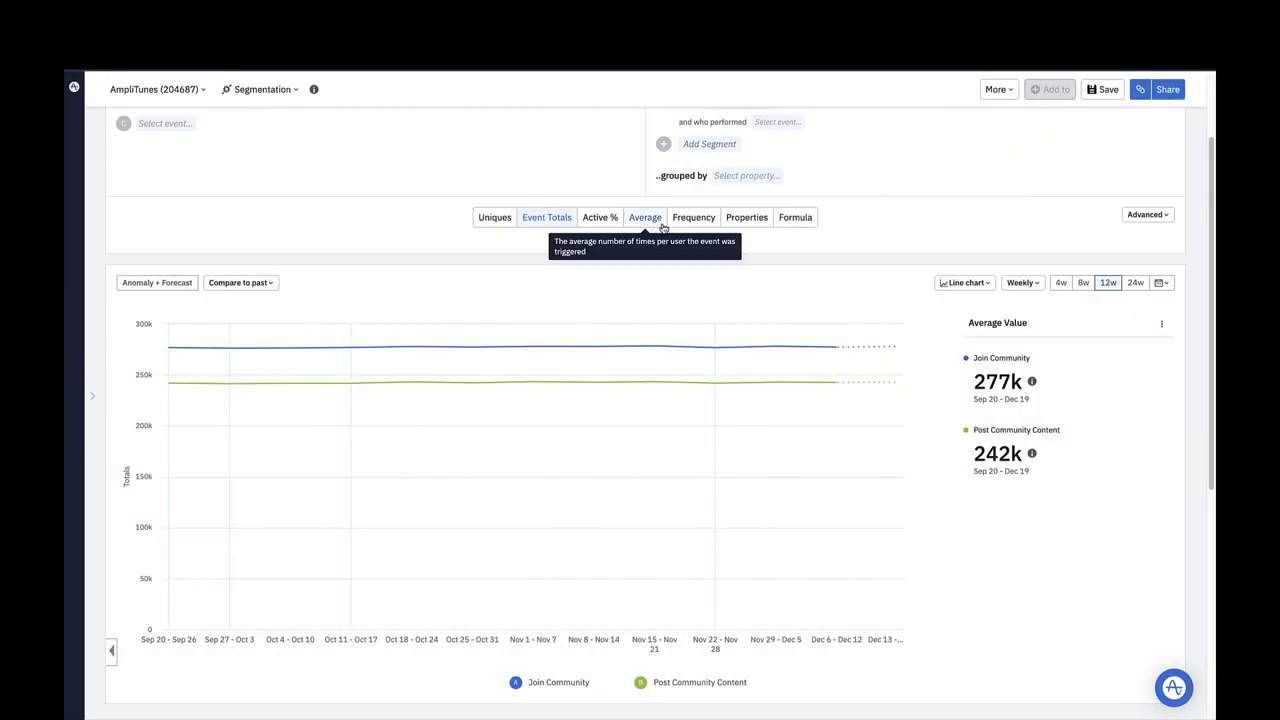
- Switch the measure to Average events per user
left_click(661, 225)
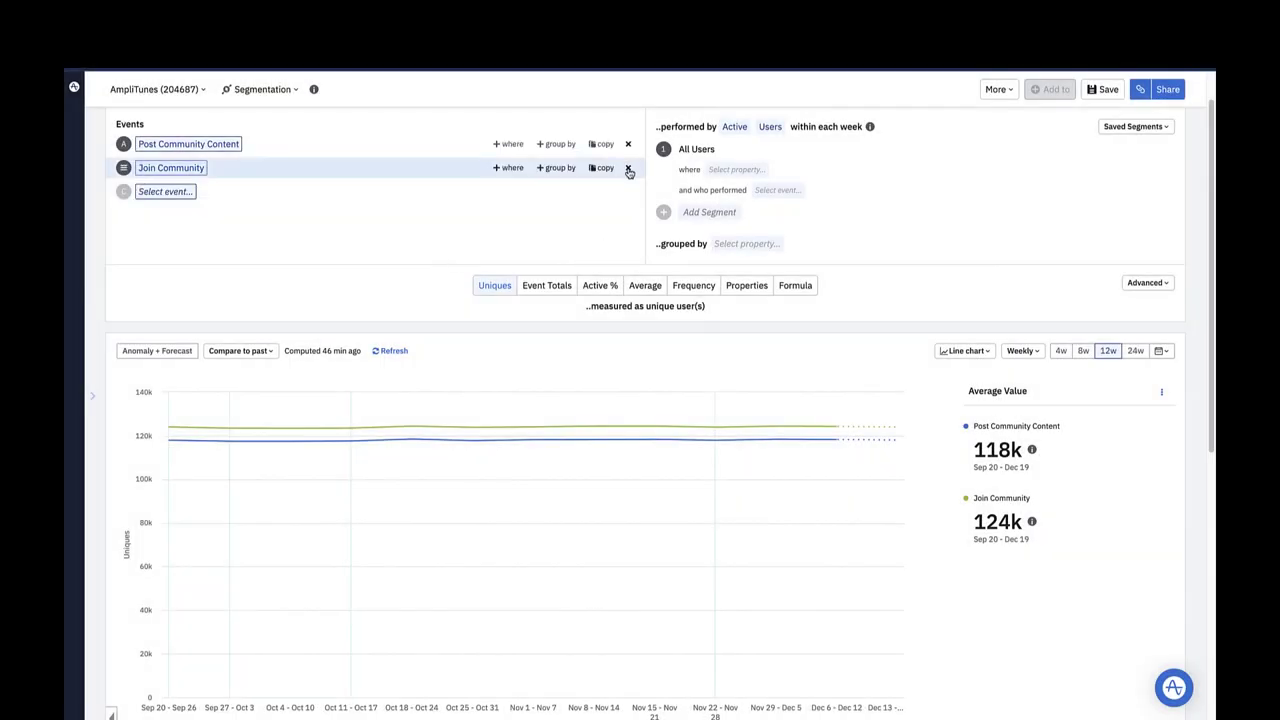
- Remove Join Community and show Post Community Content by posting Frequency
left_click(628, 170)
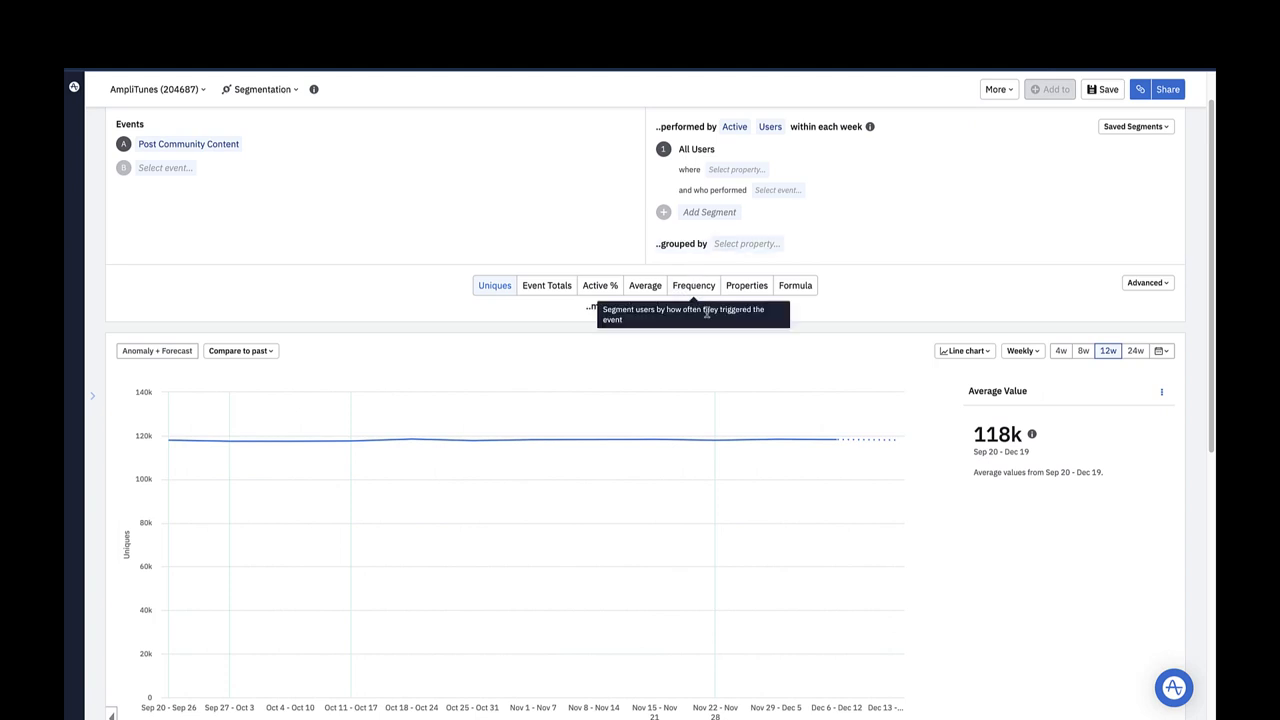
left_click(706, 294)
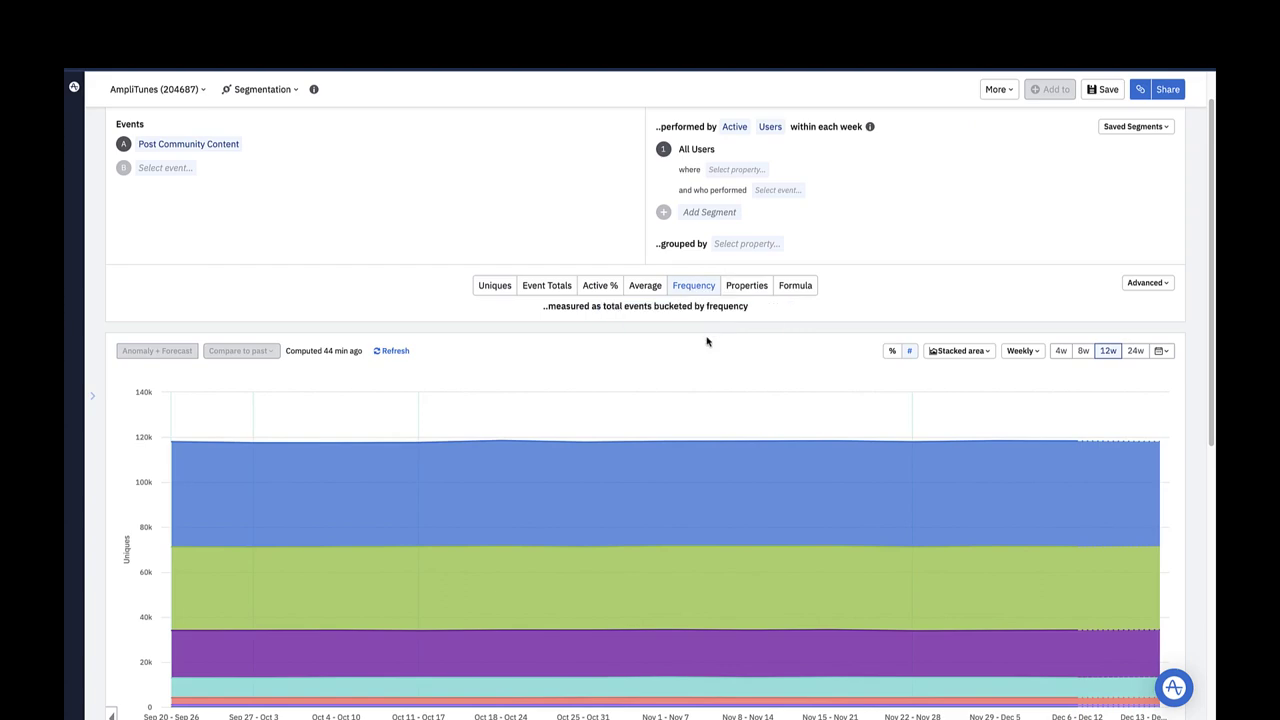
scroll(319, 607, "down", 3)
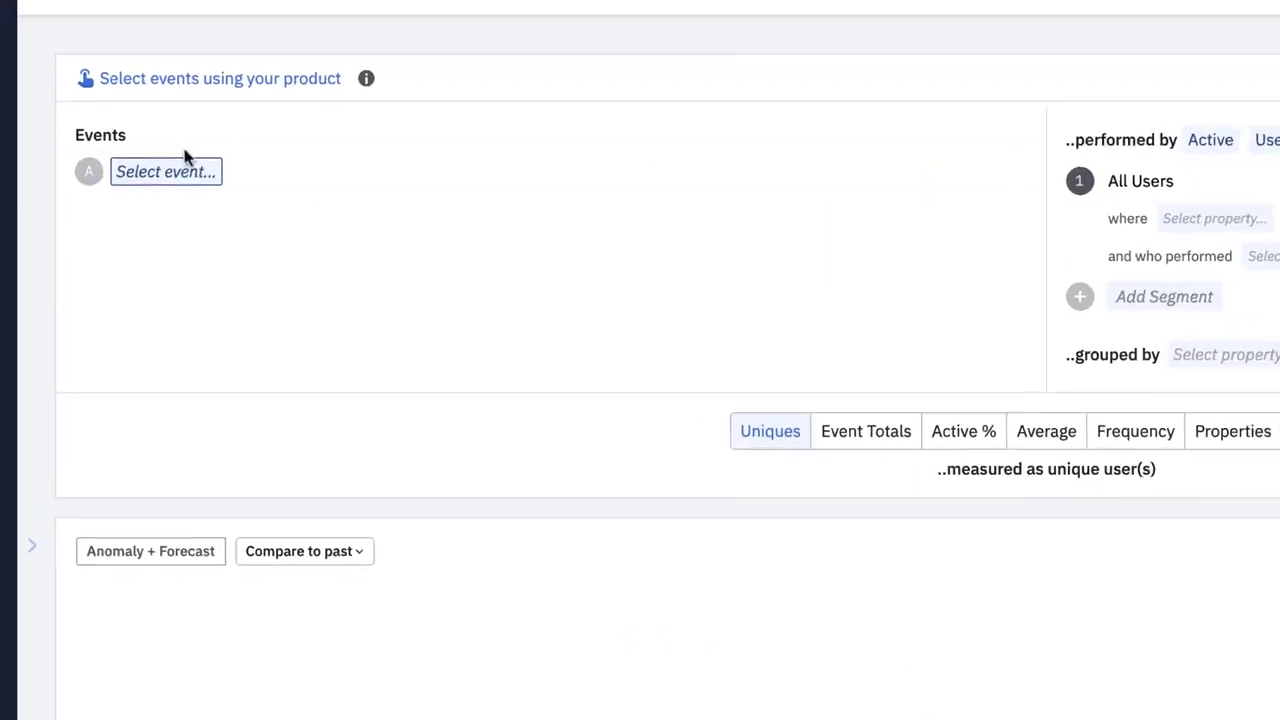
- Choose Post Community Content as the chart's event
left_click(188, 173)
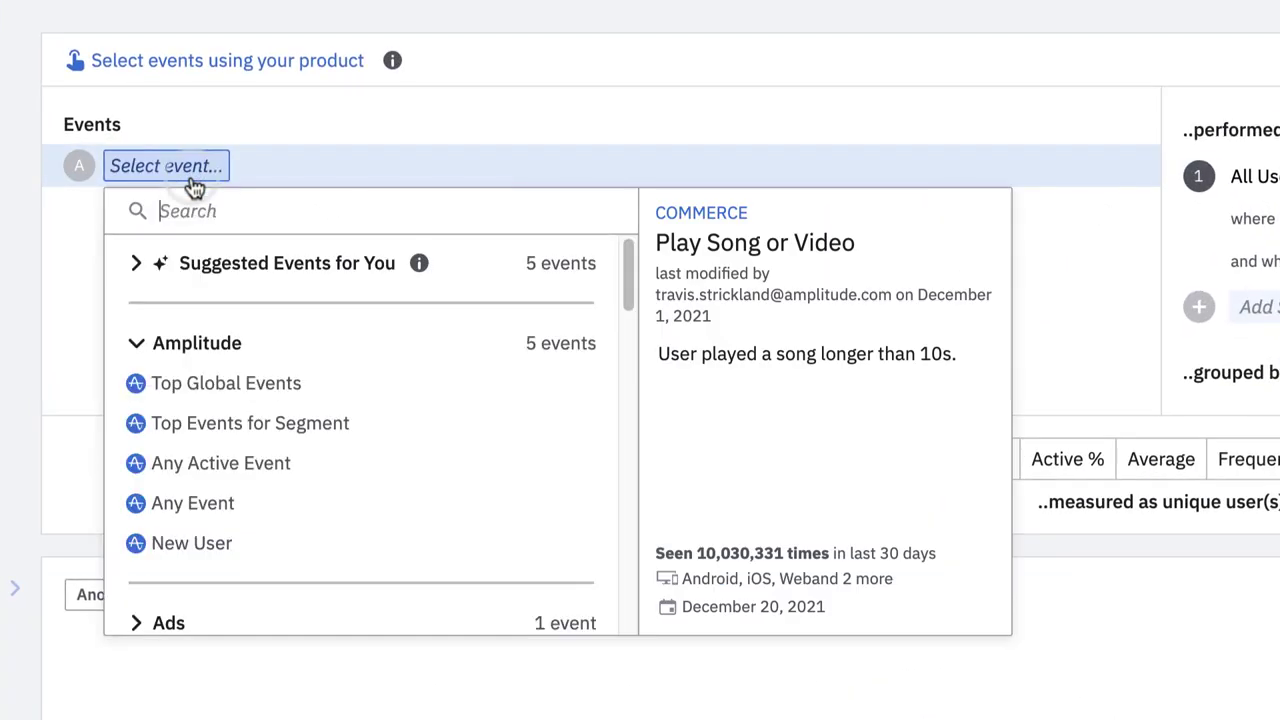
type("Post")
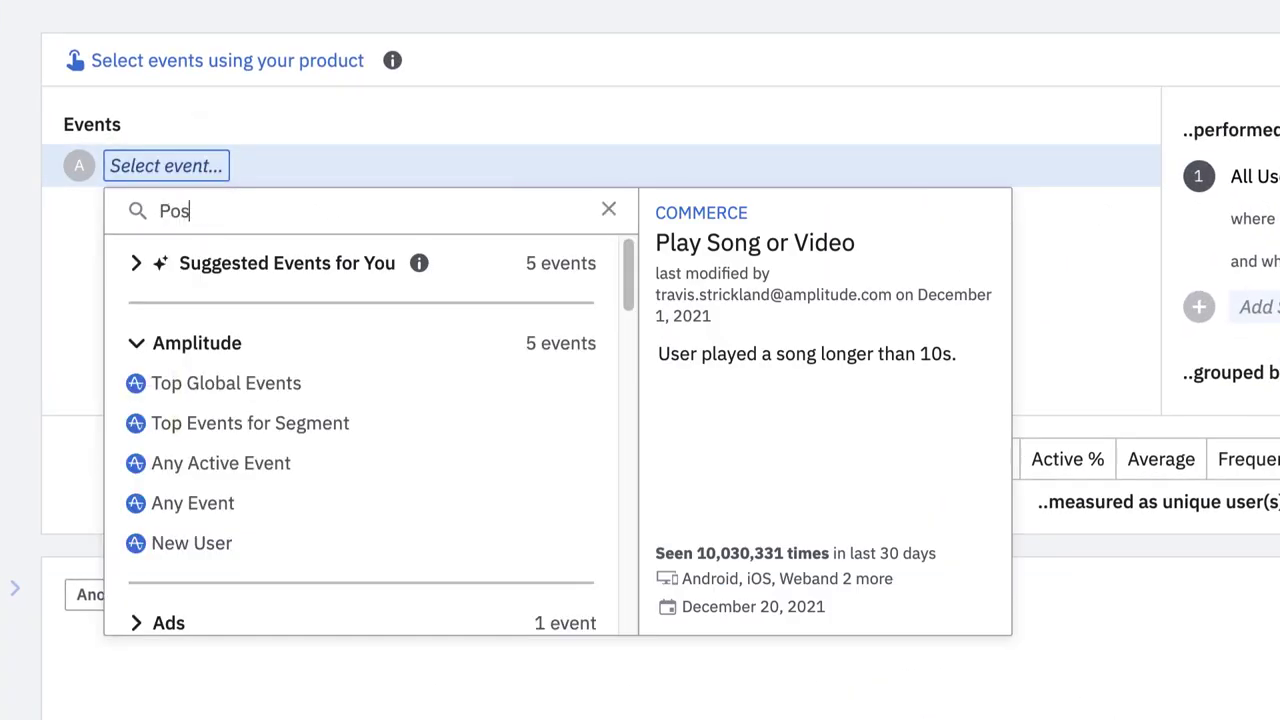
left_click(218, 305)
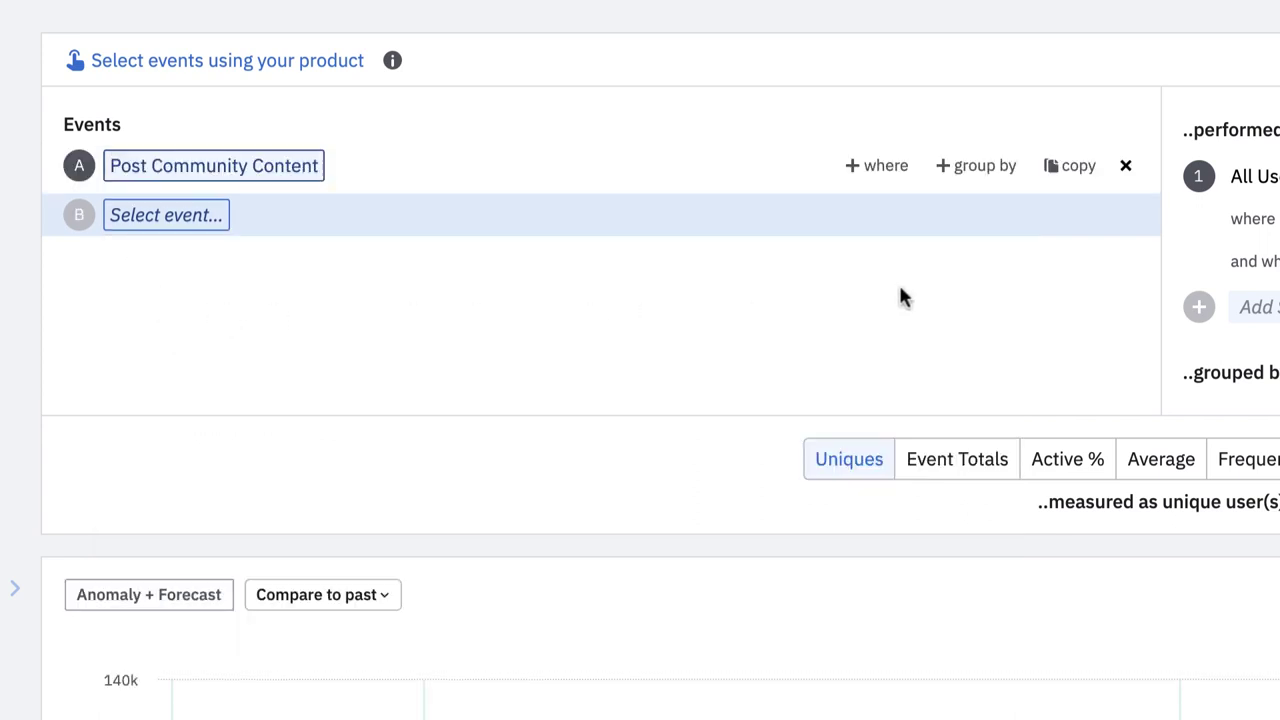
- Group the event by Content Type: New Comment, Reply, Favorite and Photo
left_click(977, 176)
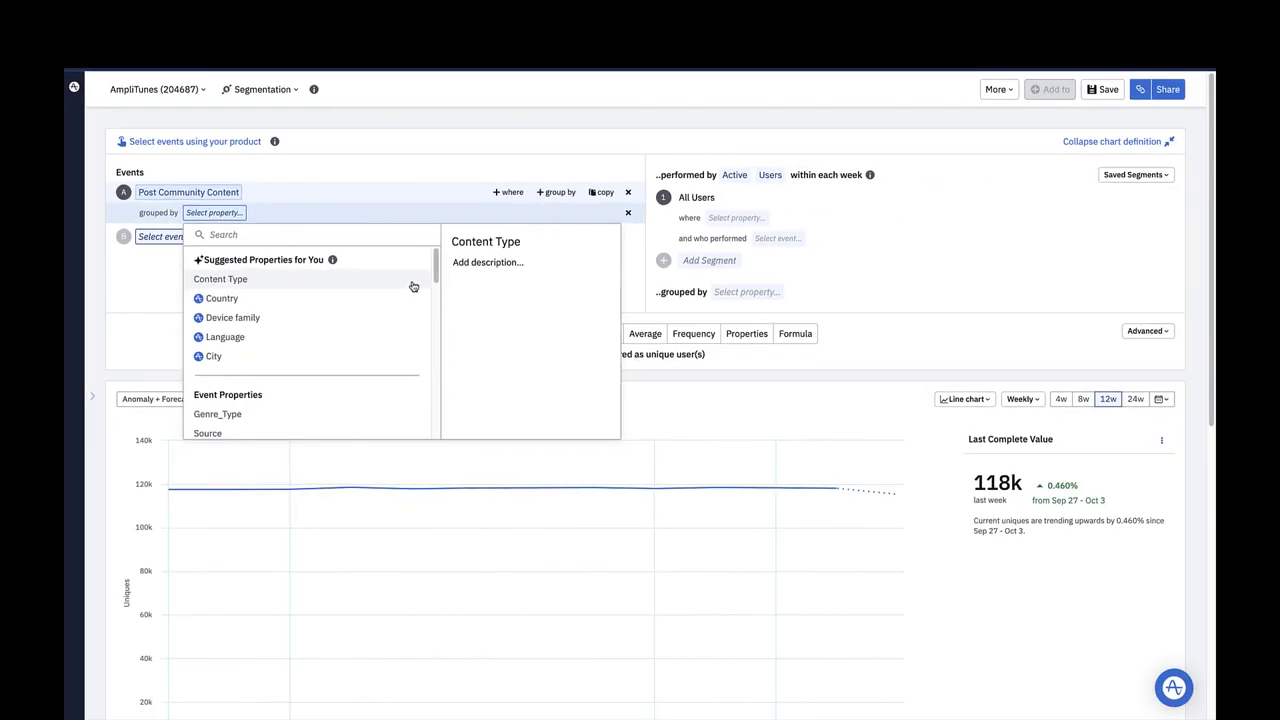
left_click(412, 287)
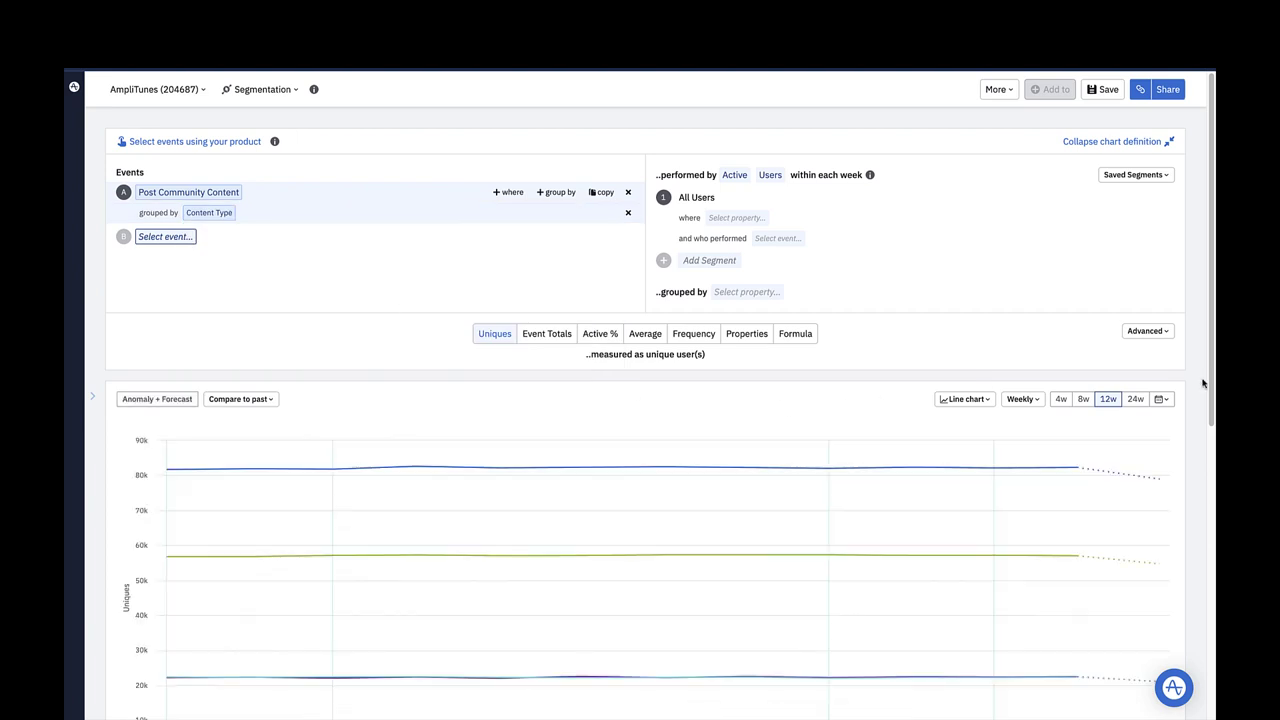
left_click_drag(1210, 381, 1199, 496)
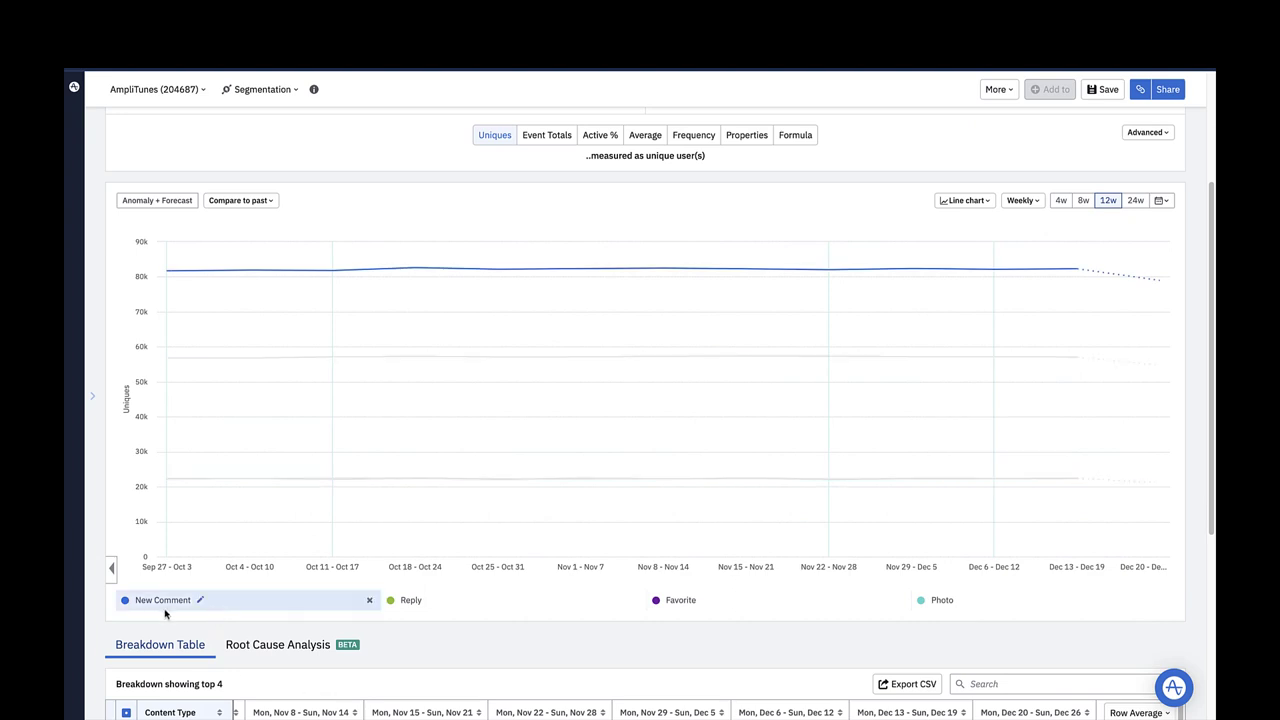
mouse_move(470, 608)
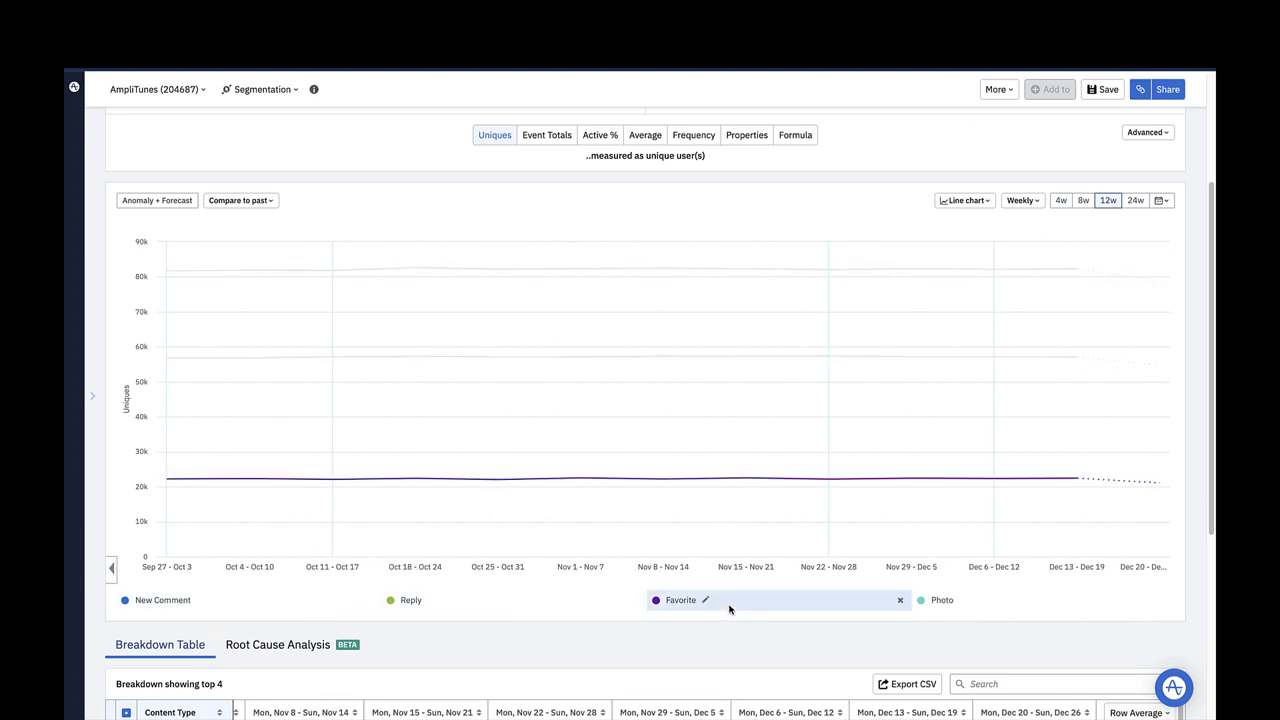
mouse_move(984, 610)
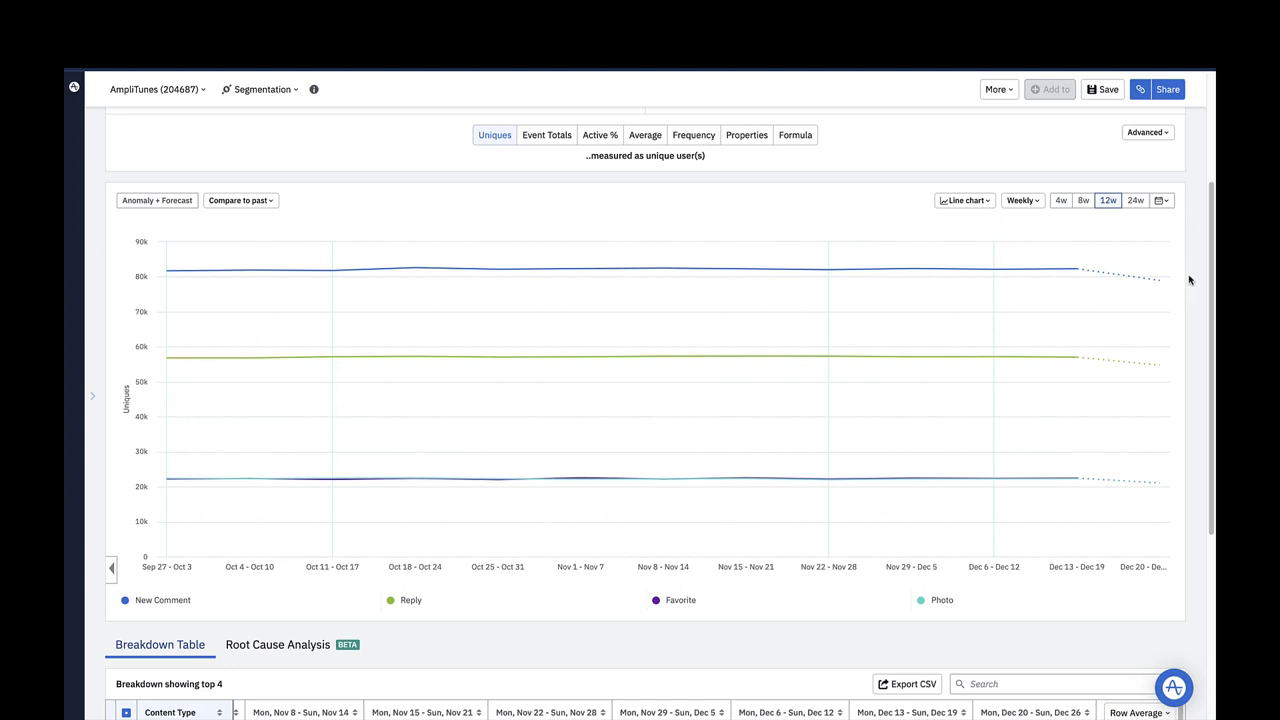
- Switch the Post Community Content chart from a line chart to a horizontal bar chart
left_click(962, 201)
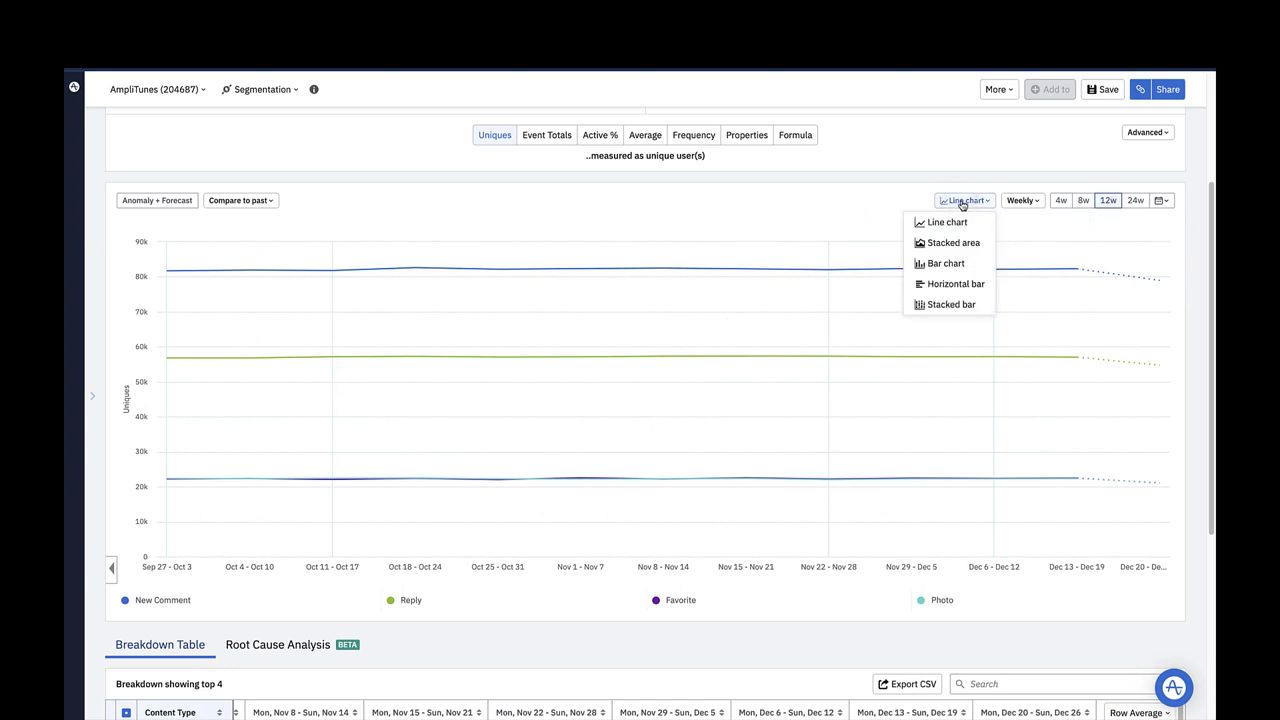
left_click(963, 288)
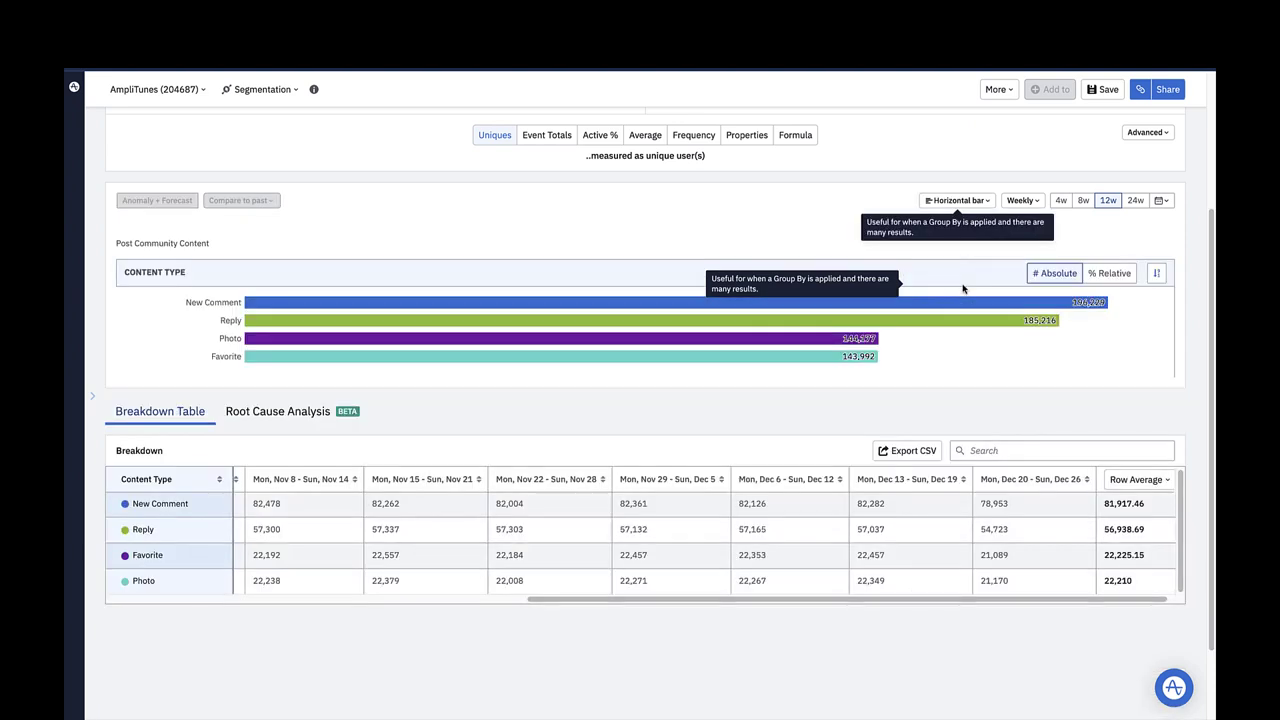